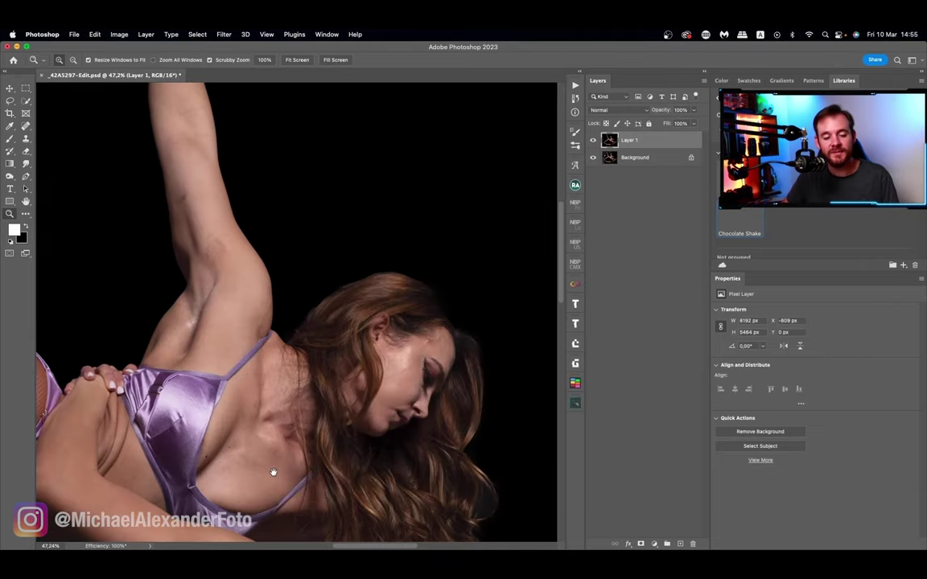
Pan across the photo to inspect the raised arm, torso, legs and purple-top dancer's face
left_click_drag(244, 263, 296, 443)
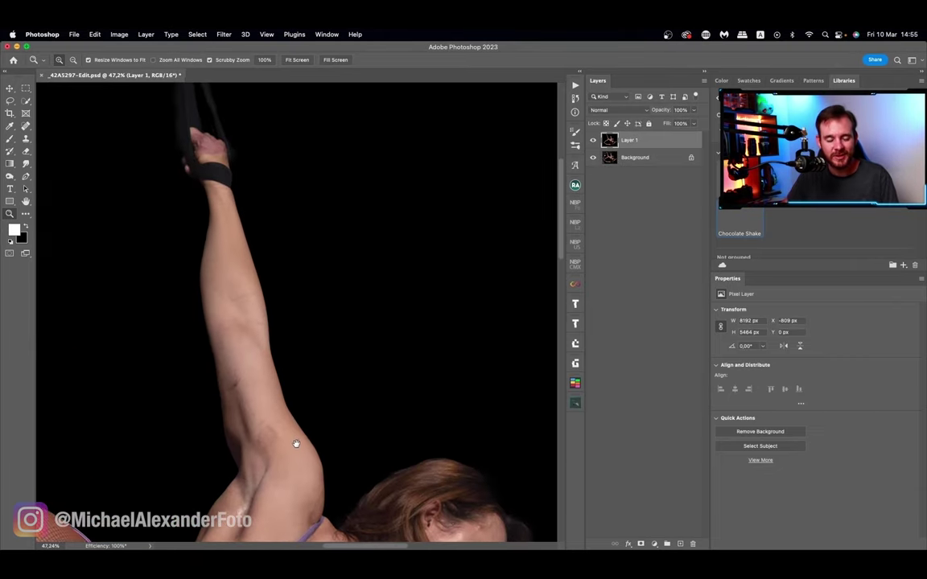
left_click_drag(263, 400, 337, 445)
scroll(295, 287, "up", 2)
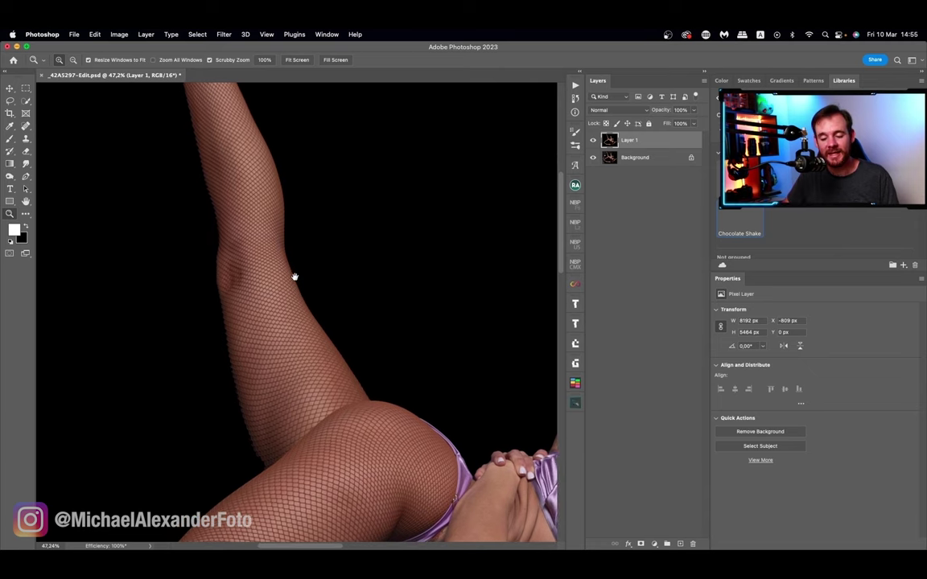
left_click_drag(295, 277, 205, 98)
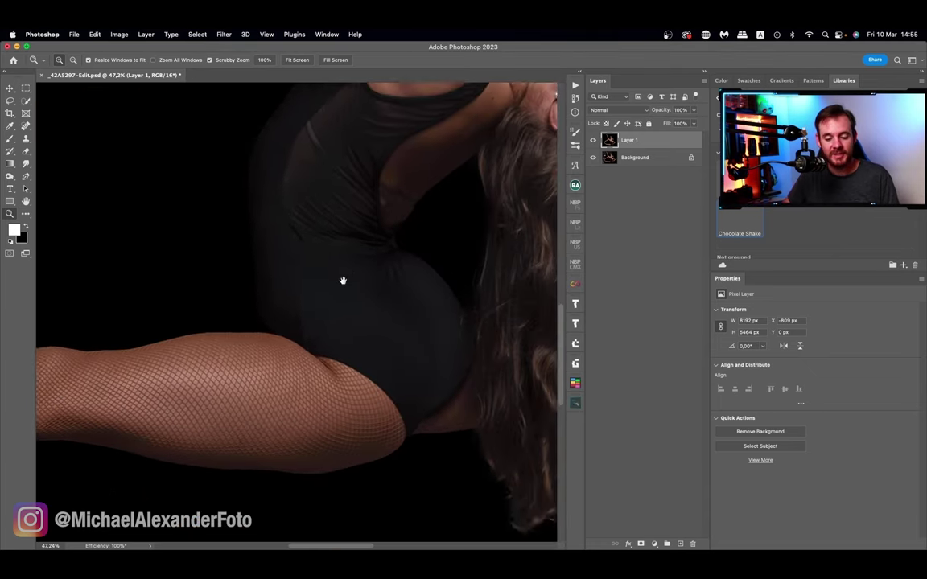
mouse_move(342, 281)
left_mouse_down()
mouse_move(306, 283)
mouse_move(314, 266)
mouse_move(331, 414)
mouse_move(296, 300)
left_mouse_up()
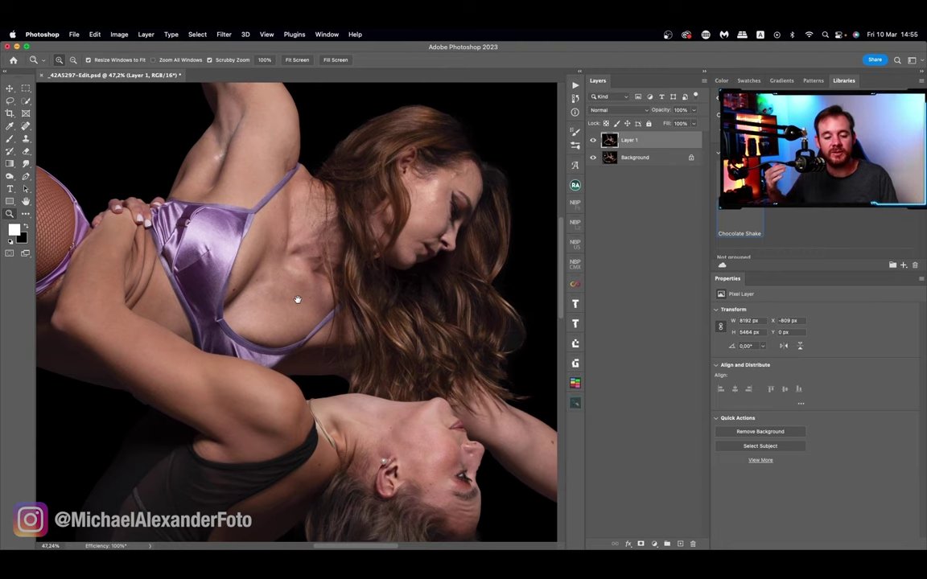
left_click_drag(297, 300, 321, 441)
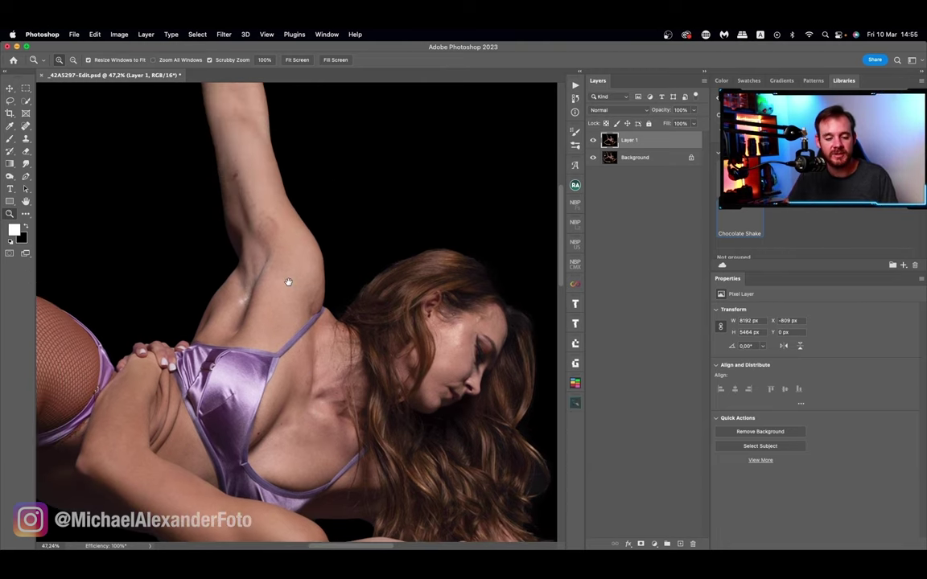
mouse_move(287, 282)
left_mouse_down()
mouse_move(252, 196)
mouse_move(316, 263)
left_mouse_up()
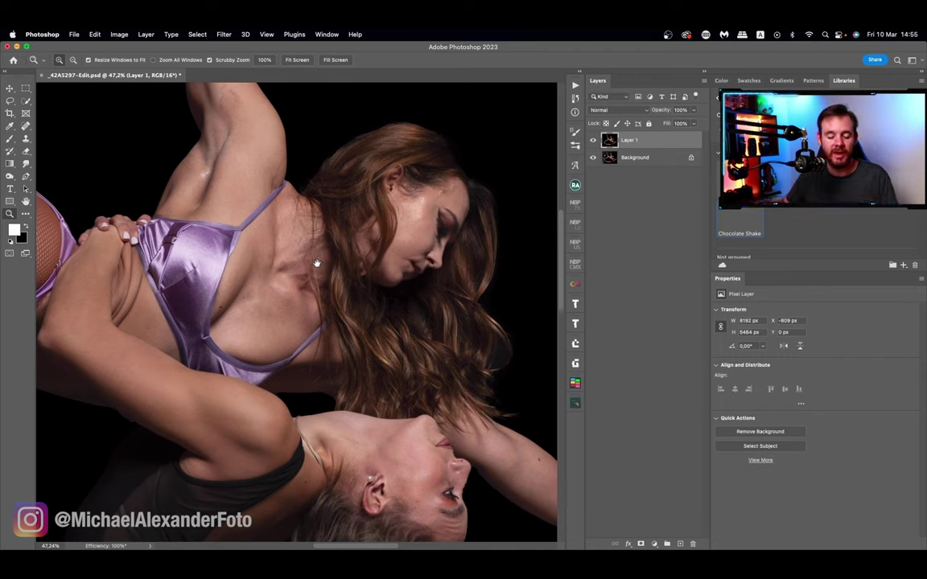
scroll(381, 273, "down", 5)
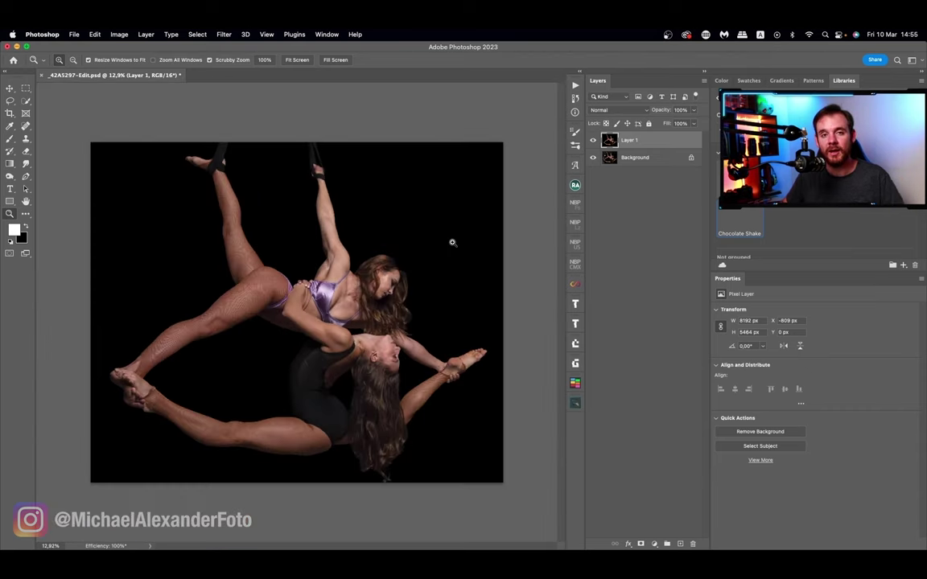
scroll(380, 273, "up", 5)
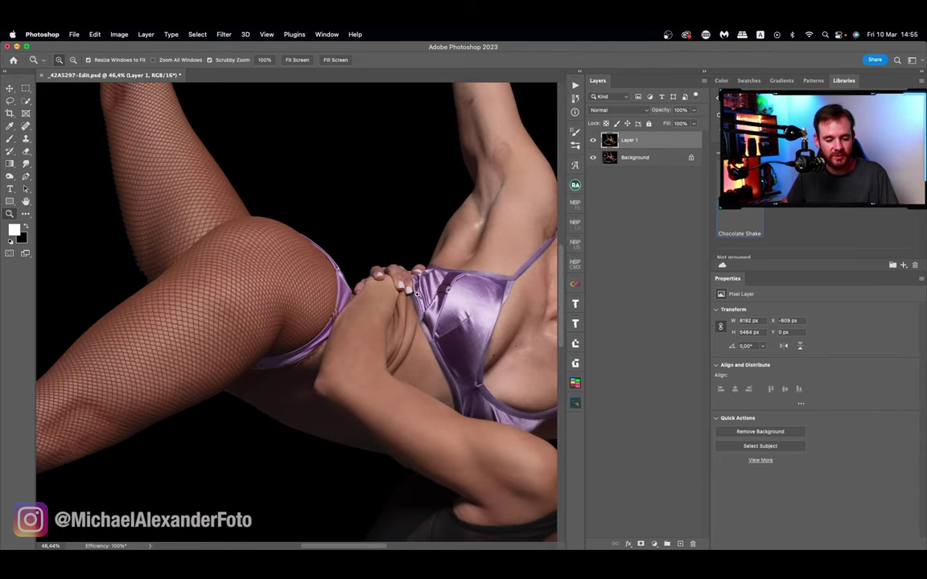
Zoom in on the fishnet leg's texture, then zoom out to the whole photo
scroll(468, 293, "right", 5)
scroll(378, 290, "down", 10)
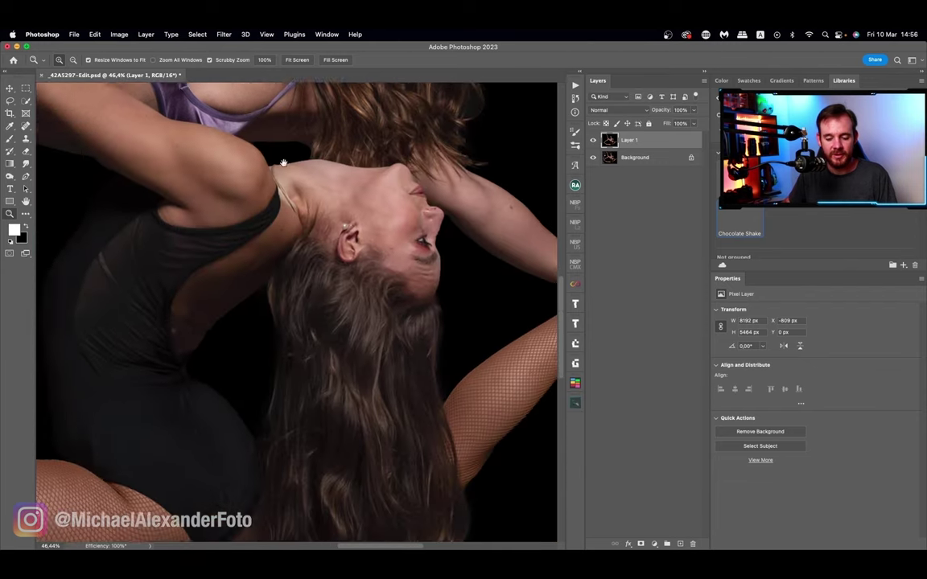
scroll(295, 286, "up", 15)
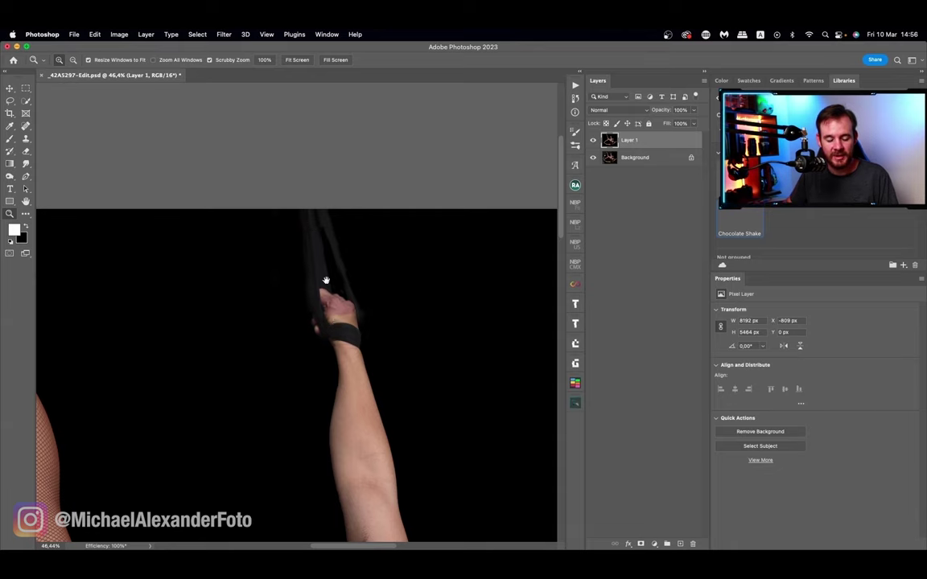
scroll(388, 332, "left", 5)
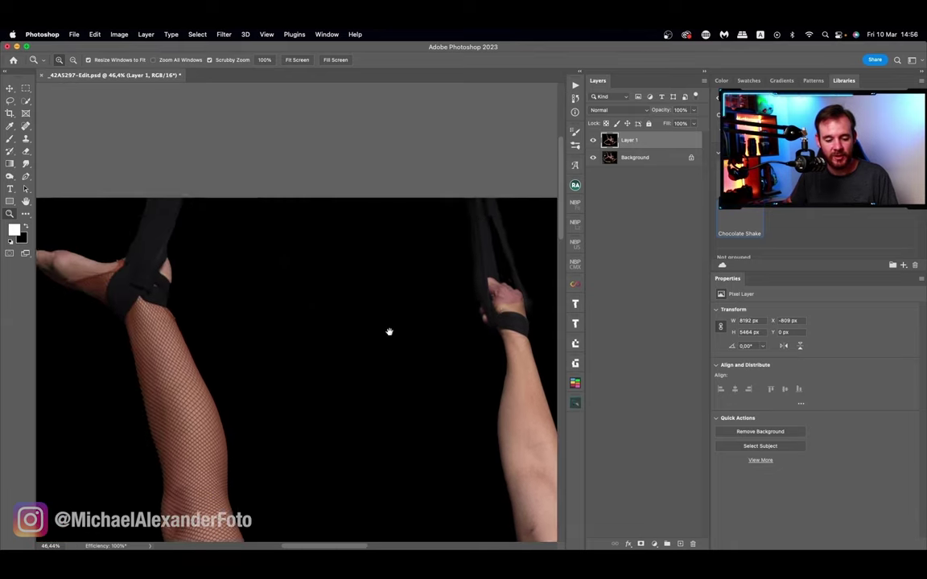
scroll(389, 331, "left", 3)
scroll(283, 409, "down", 10)
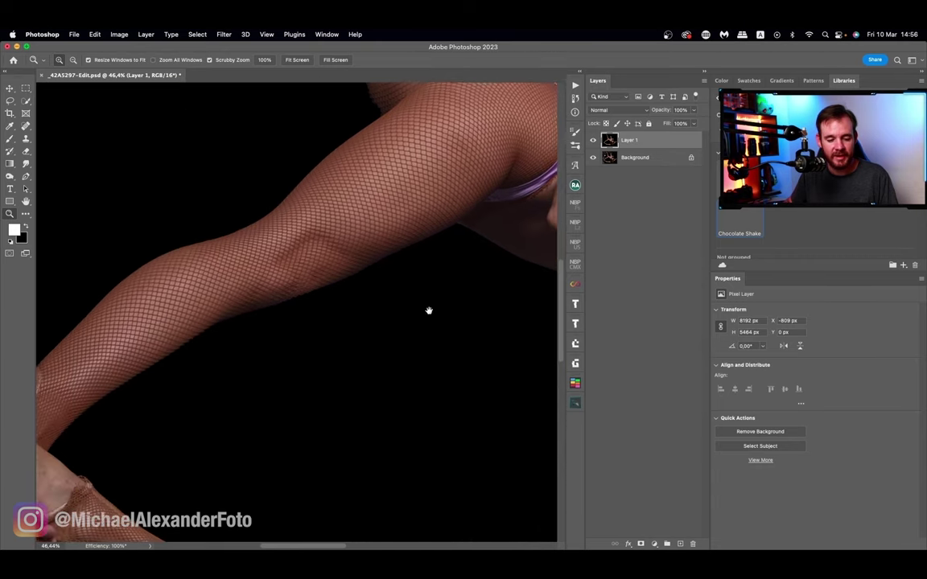
scroll(370, 336, "down", 10)
scroll(370, 335, "right", 3)
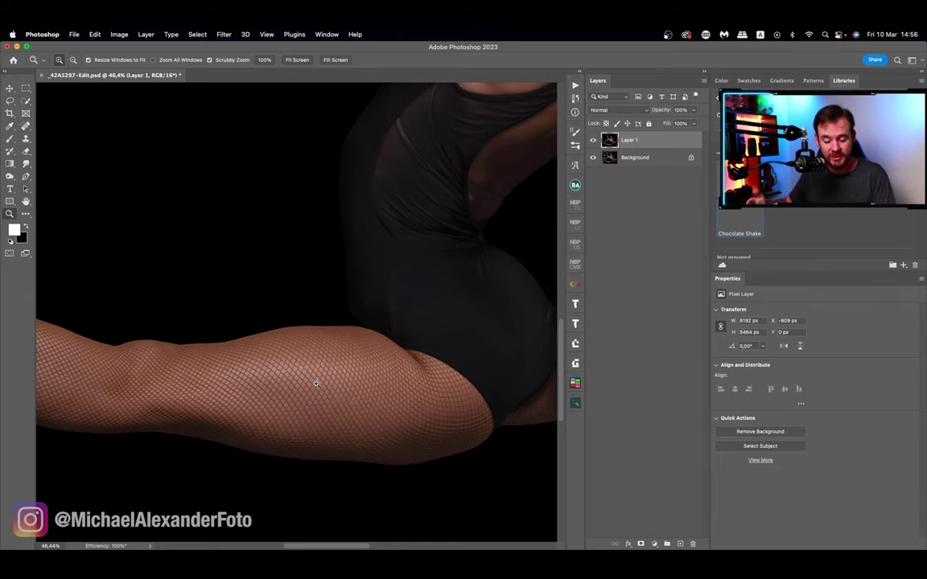
left_click_drag(316, 384, 367, 372)
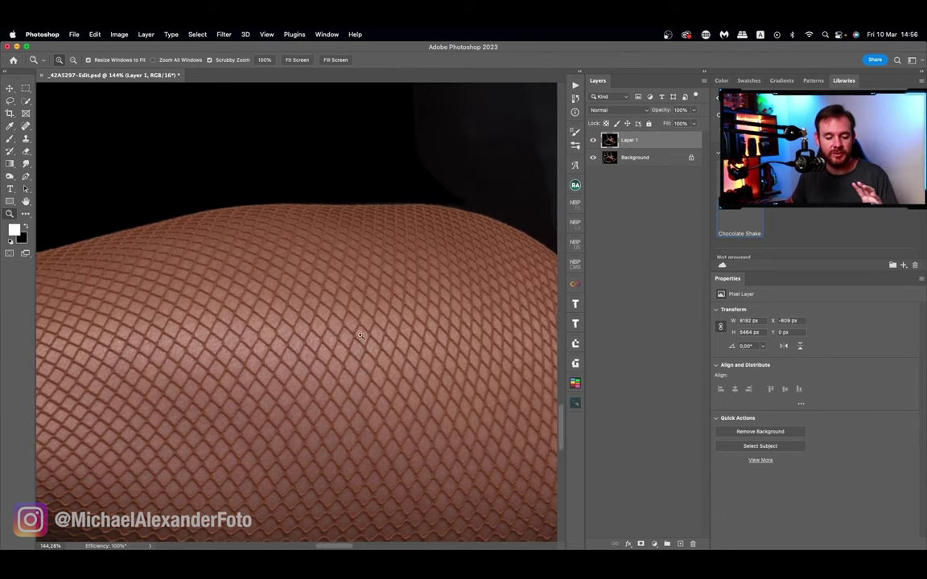
left_click_drag(375, 337, 340, 336)
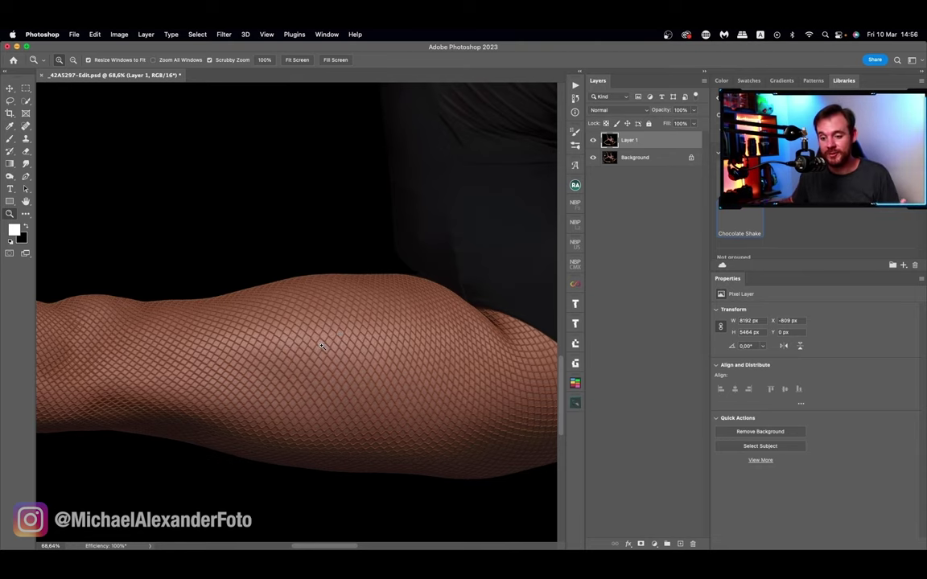
left_click_drag(321, 345, 299, 338)
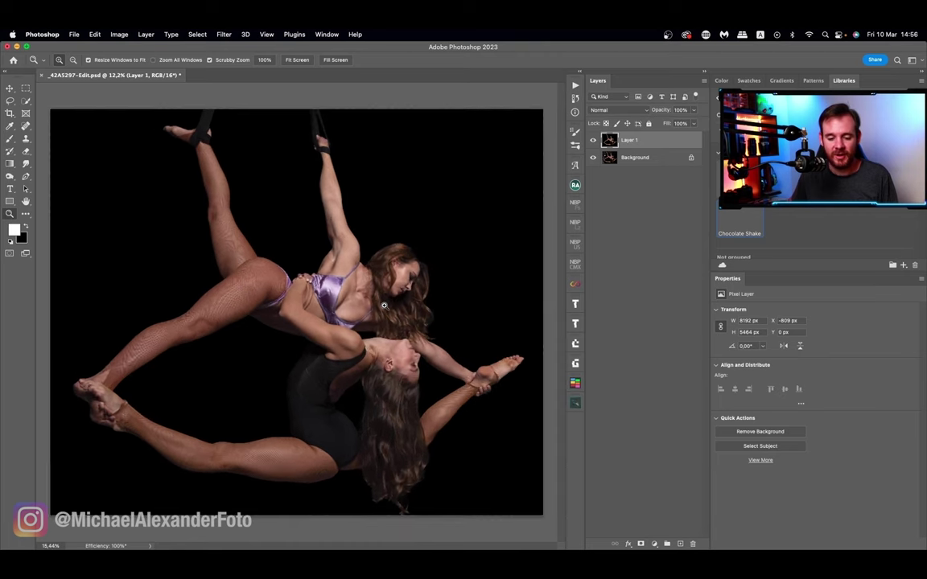
Run the NBP Magic Semi Auto Layers action from the Actions panel
left_click(574, 84)
scroll(512, 242, "down", 3)
scroll(513, 242, "up", 3)
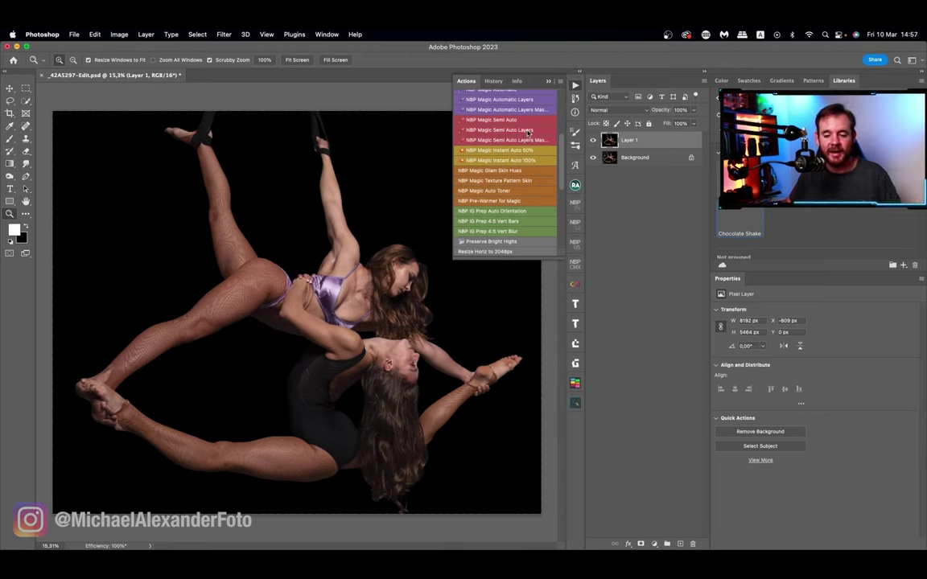
left_click(528, 131)
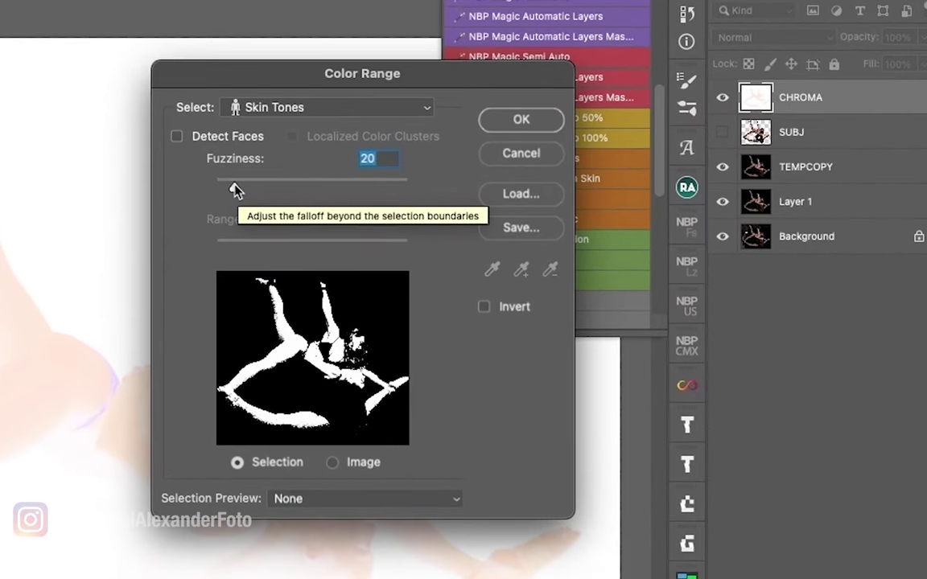
Widen the Skin Tones colour range fuzziness slightly and accept the selection
mouse_move(235, 189)
left_mouse_down()
mouse_move(273, 187)
mouse_move(237, 190)
left_mouse_up()
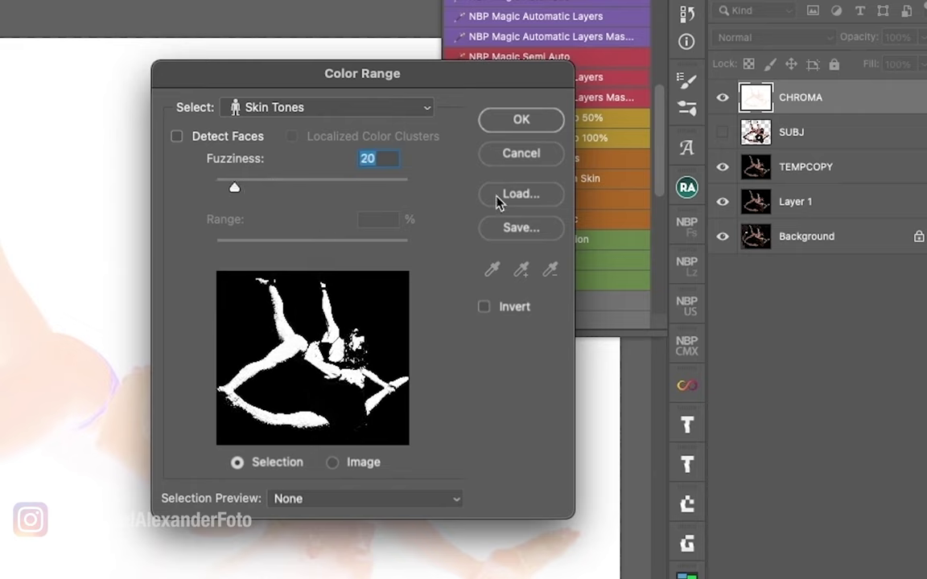
left_click(513, 122)
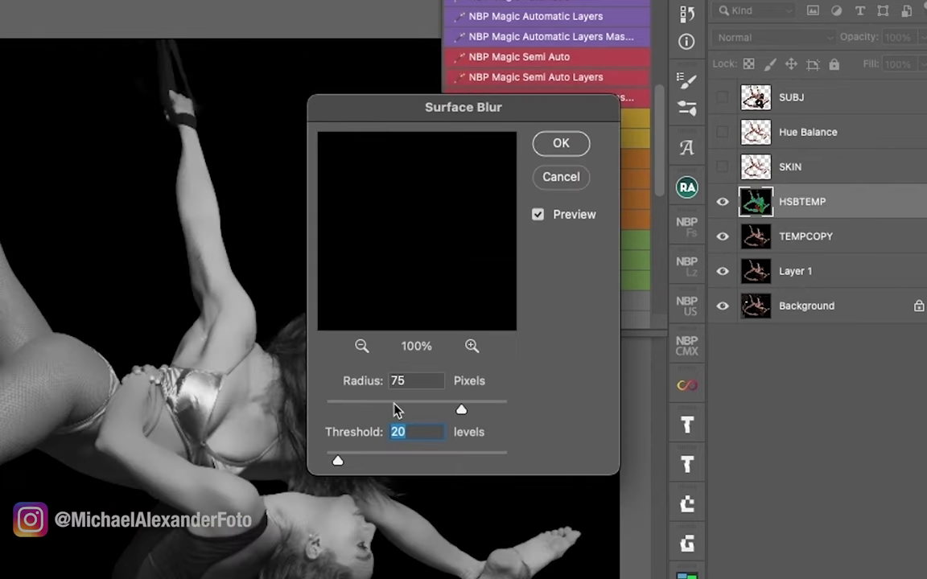
Apply Surface Blur at Radius 20 and Threshold 10, previewing the dancers' torso and legs
left_click(360, 346)
left_click(361, 346)
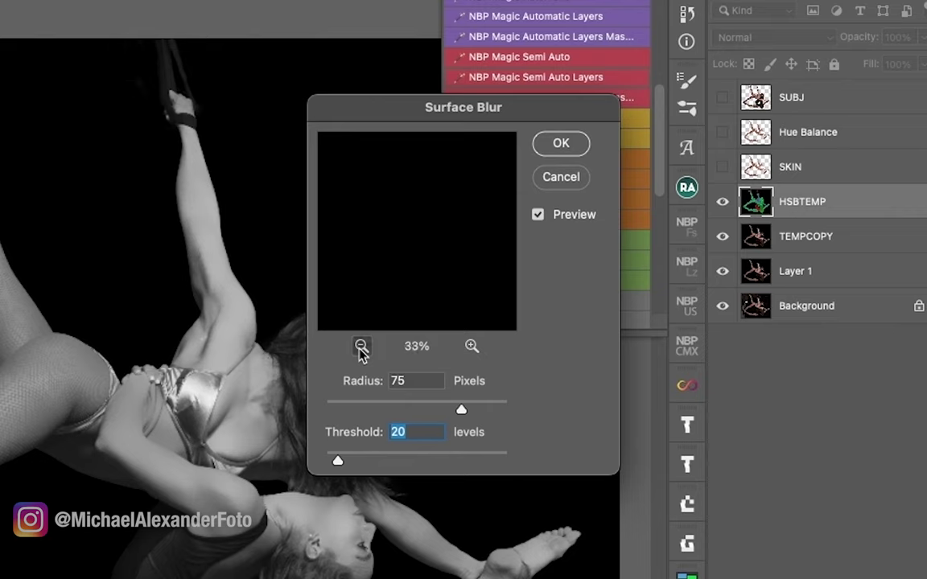
left_click(361, 347)
left_click(360, 347)
left_click_drag(362, 226, 423, 317)
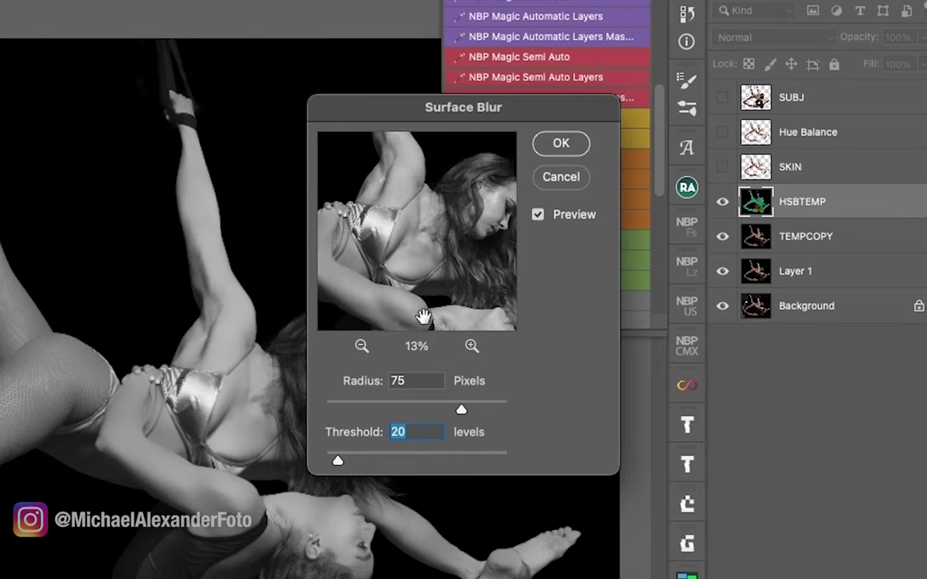
left_click(471, 346)
left_click_drag(424, 262, 401, 201)
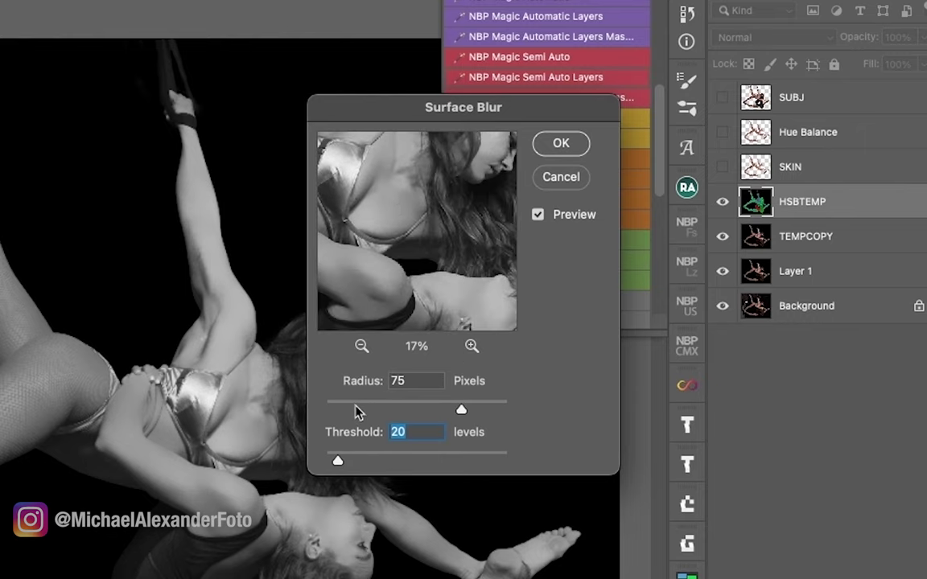
left_click_drag(354, 409, 360, 410)
left_click_drag(337, 462, 330, 471)
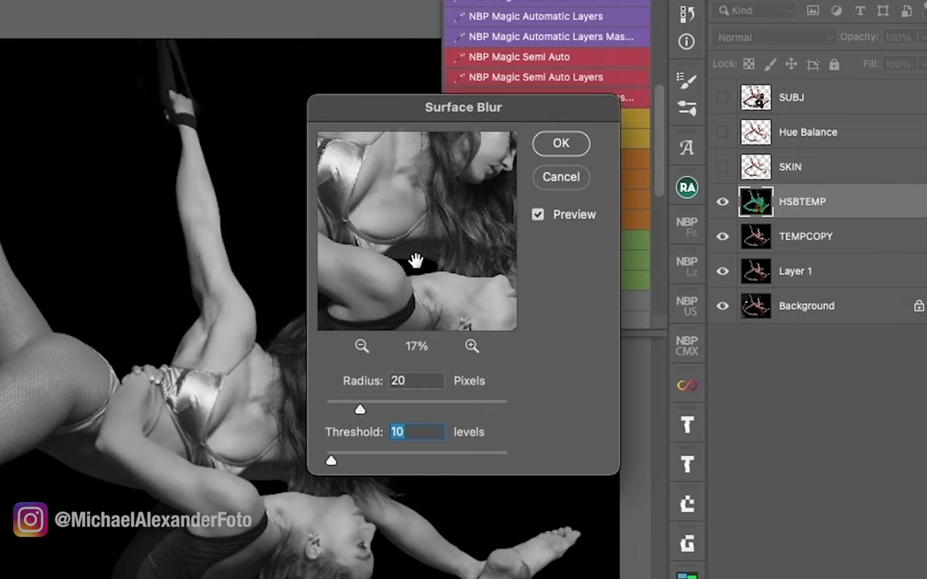
left_click_drag(417, 229, 411, 288)
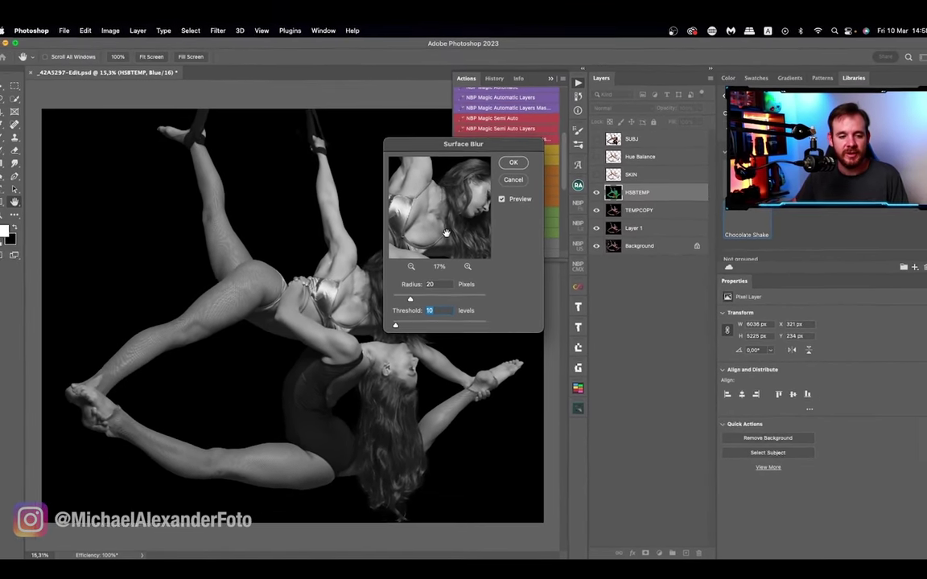
left_click(512, 165)
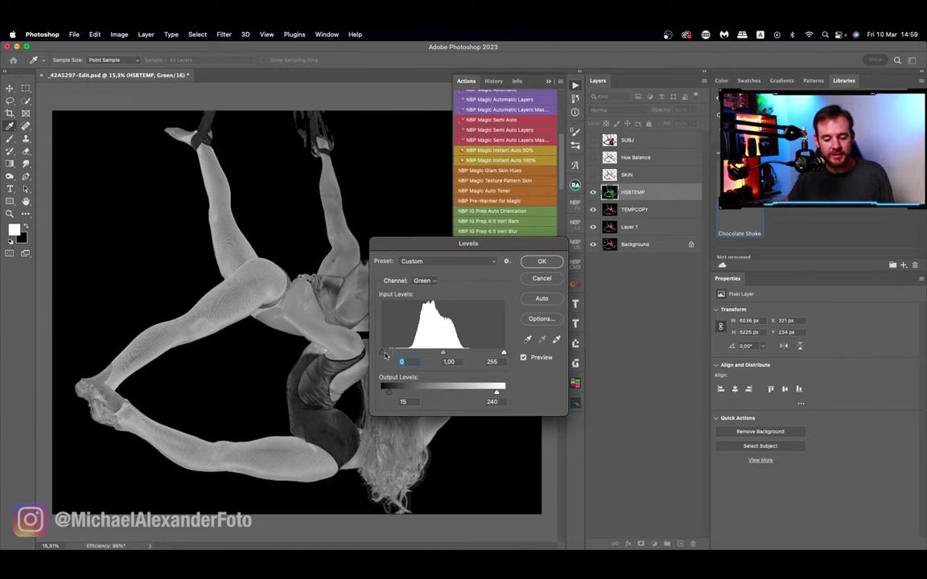
Set the Green channel's black input to 30 and white input to 183, then apply Levels
left_click_drag(385, 356, 391, 355)
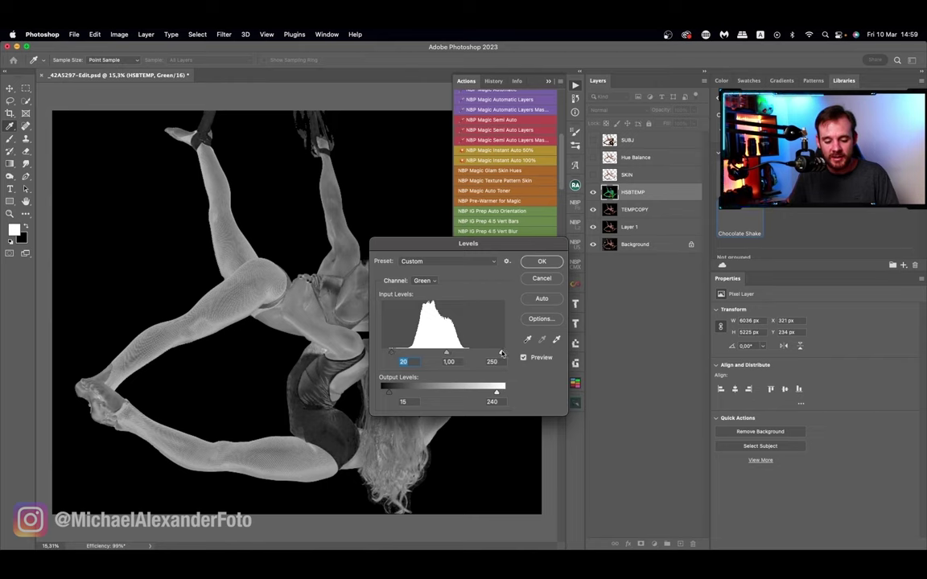
left_click_drag(502, 354, 474, 354)
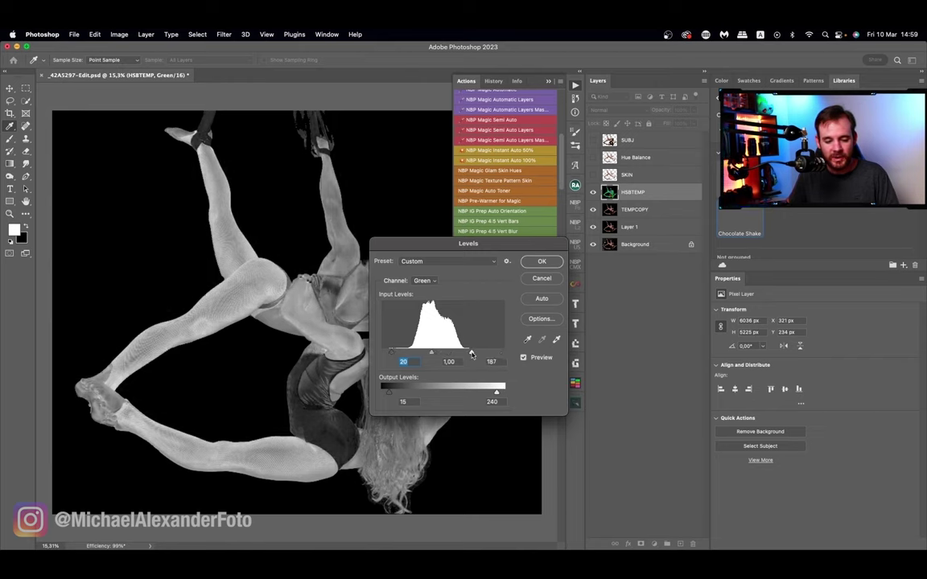
left_click_drag(471, 355, 469, 355)
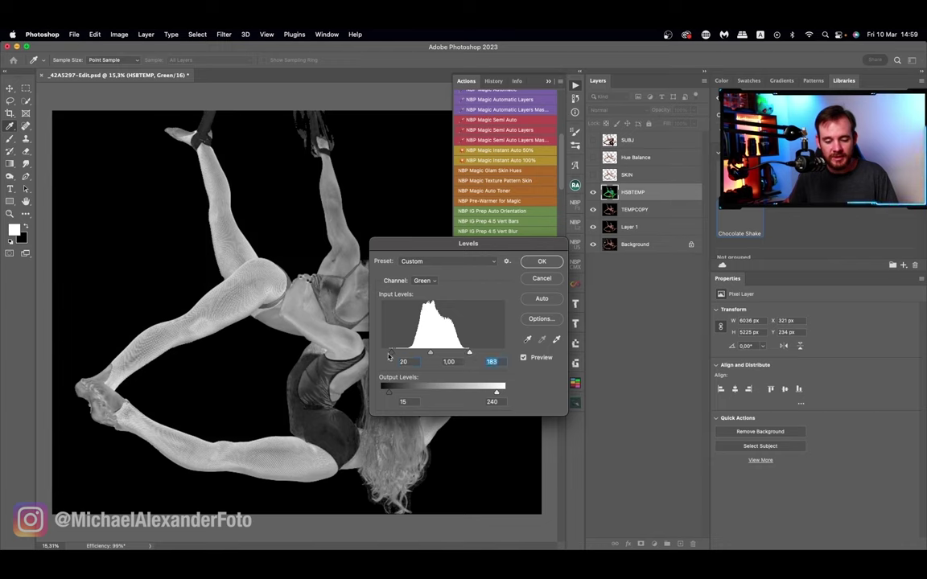
left_click_drag(389, 355, 396, 354)
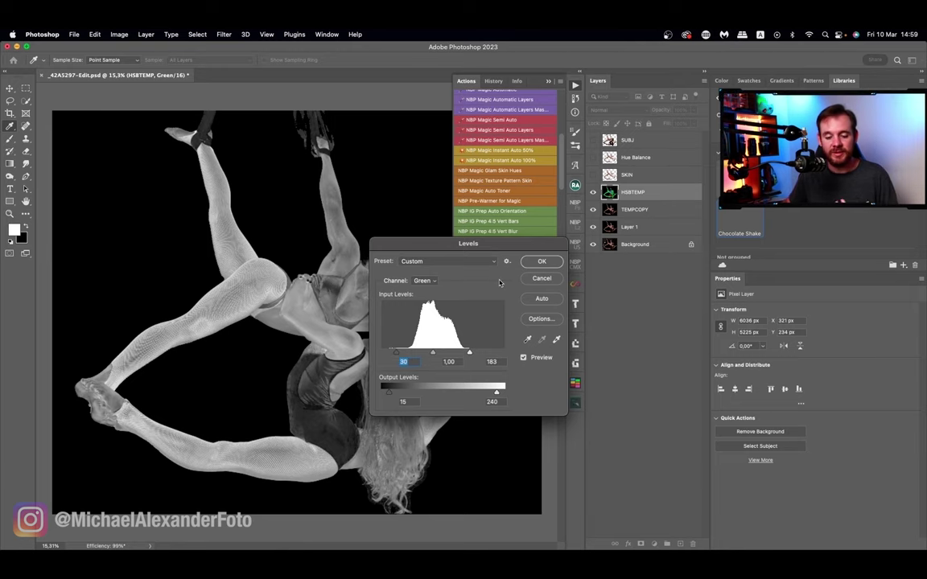
left_click(534, 262)
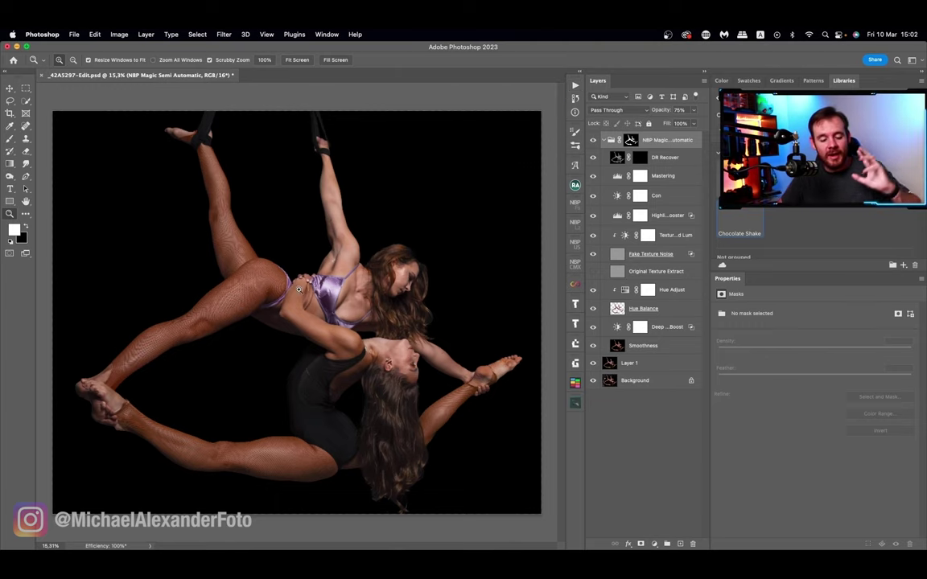
Zoom in on the upper woman's shoulder to review the smoothed skin
left_click(335, 248)
left_click_drag(375, 254, 380, 254)
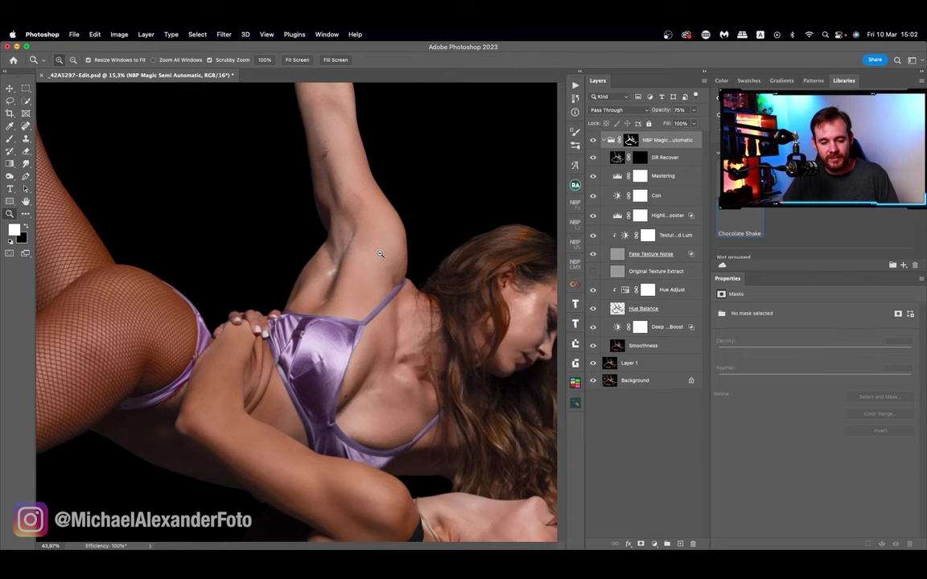
scroll(380, 254, "right", 8)
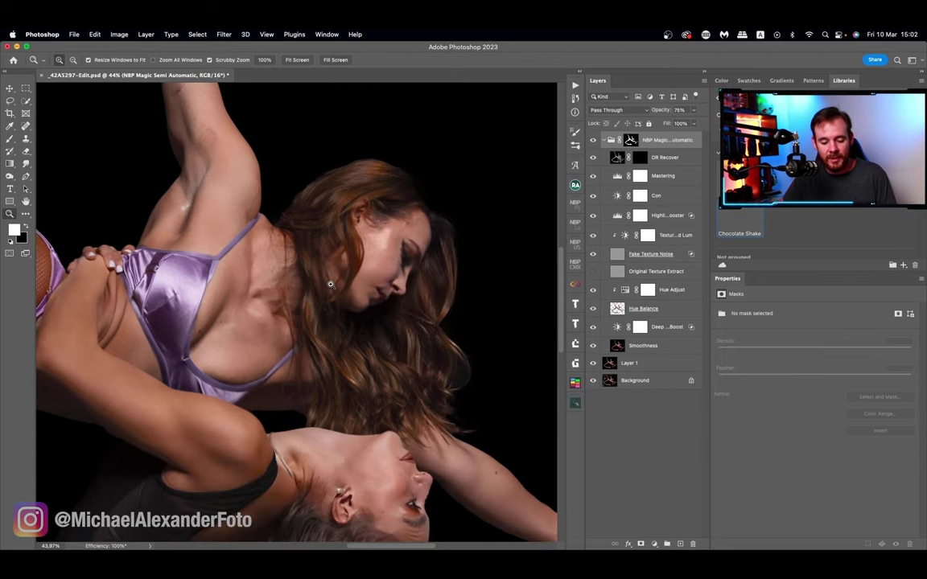
left_click(595, 141)
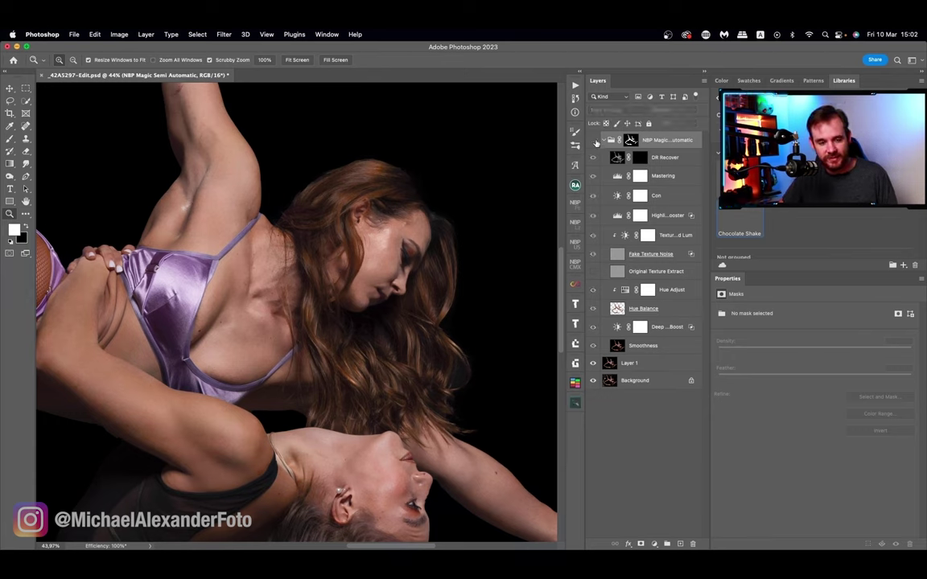
left_click(595, 141)
left_click(595, 141)
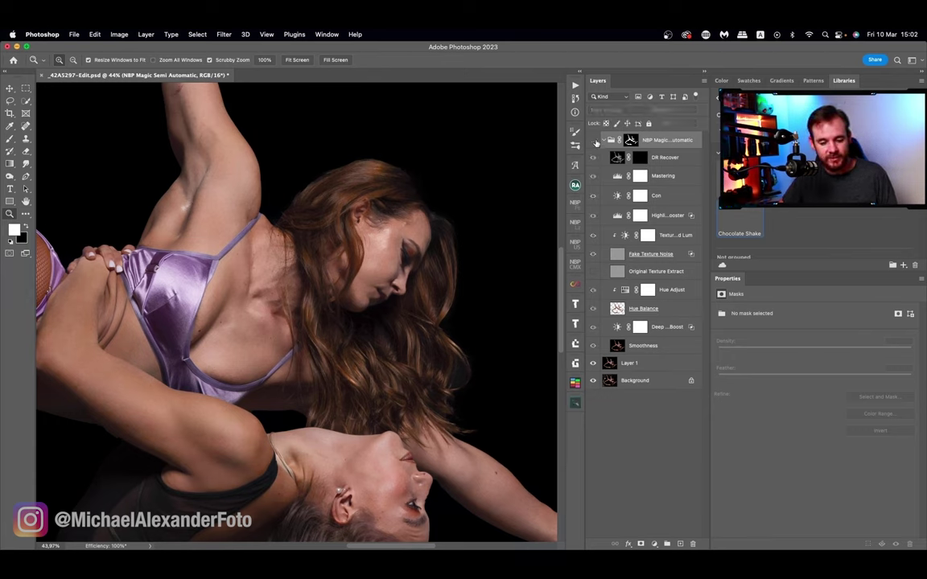
left_click(595, 140)
left_click_drag(354, 259, 339, 281)
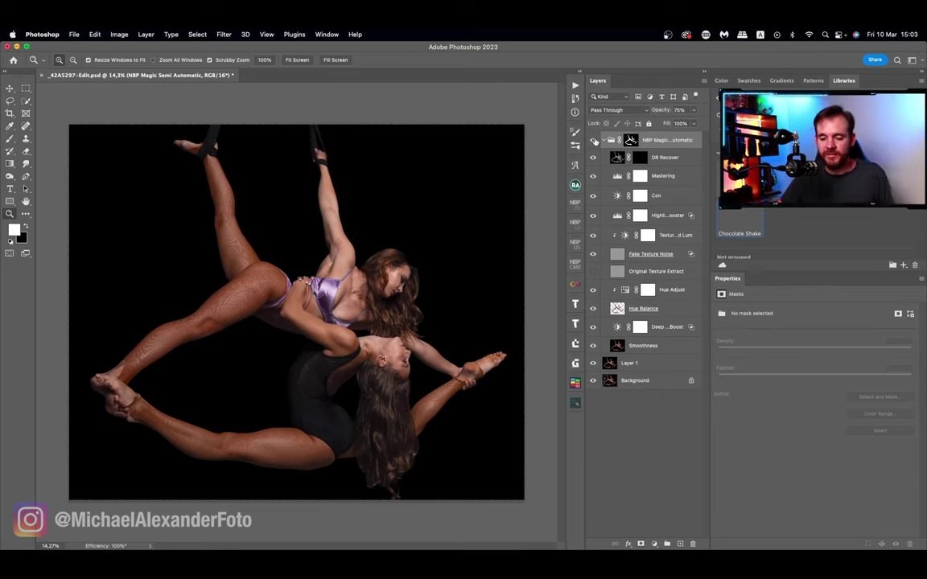
left_click(594, 140)
left_click(594, 140)
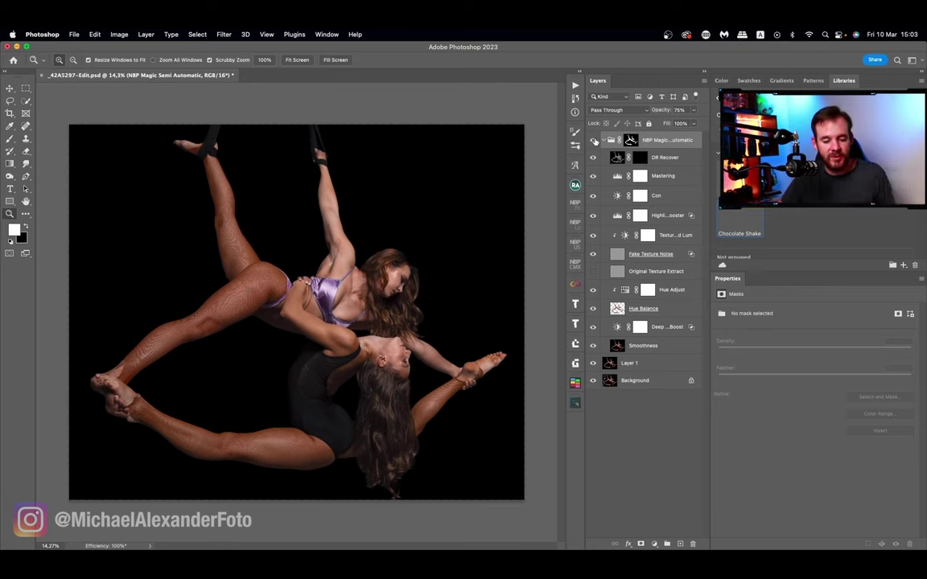
left_click(593, 140)
left_click(594, 140)
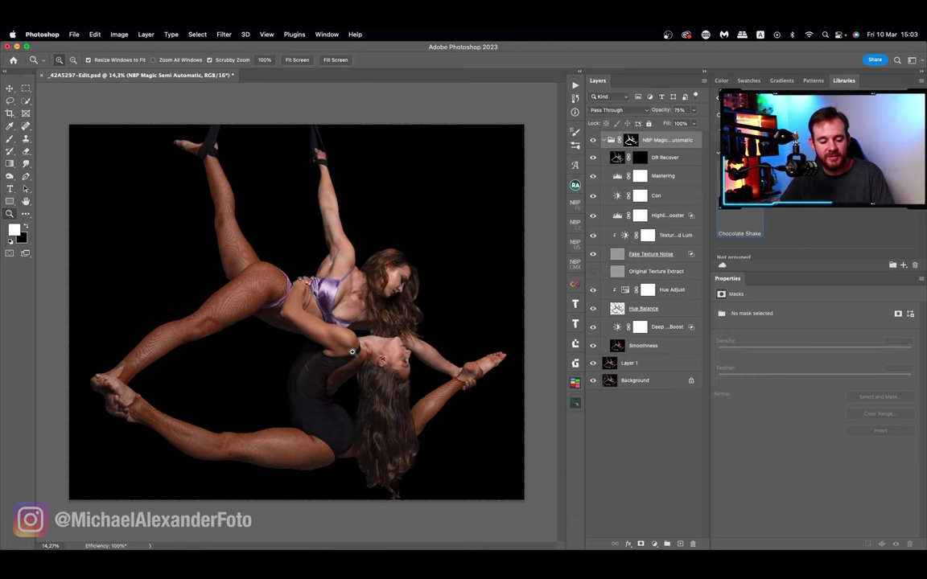
left_click_drag(266, 290, 338, 290)
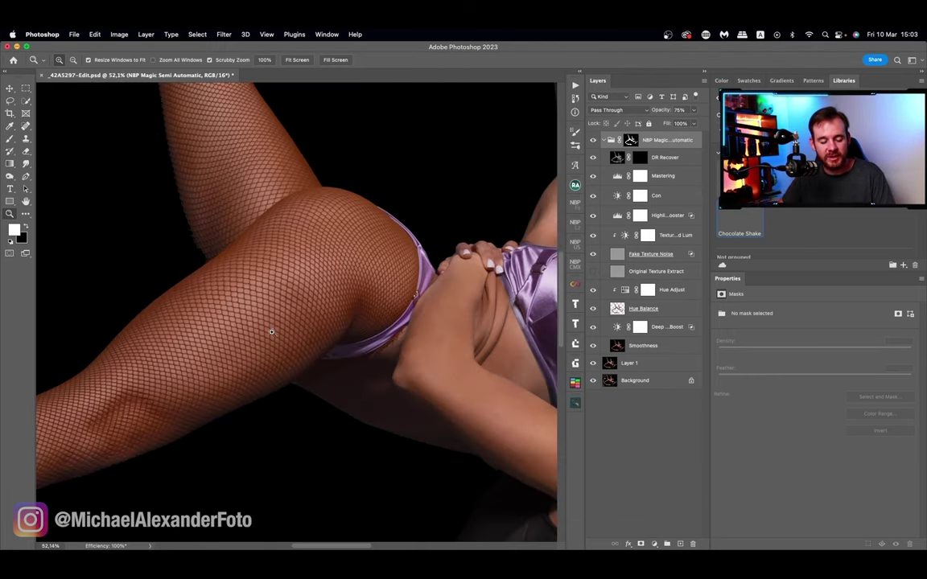
mouse_move(203, 337)
left_mouse_down()
mouse_move(165, 342)
mouse_move(220, 336)
left_mouse_up()
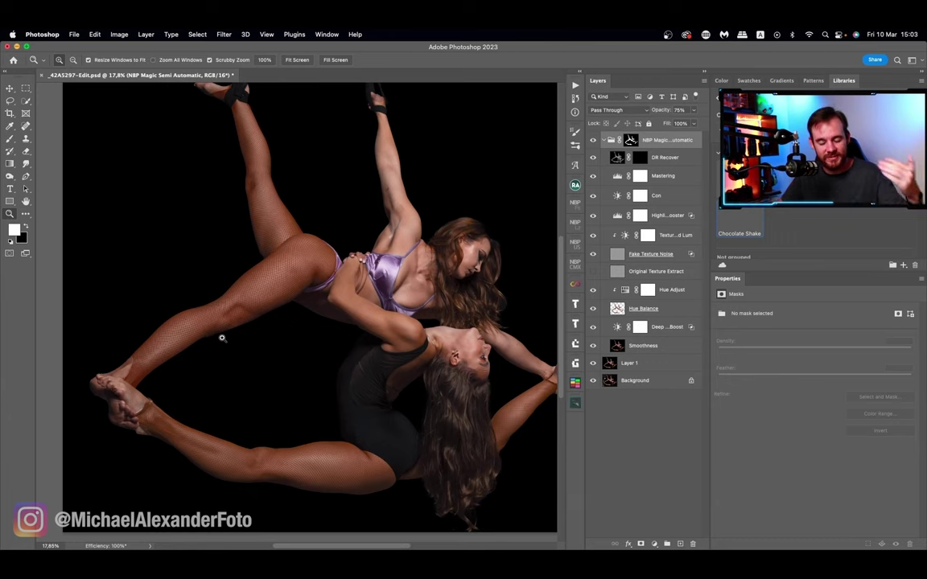
left_click_drag(286, 322, 322, 323)
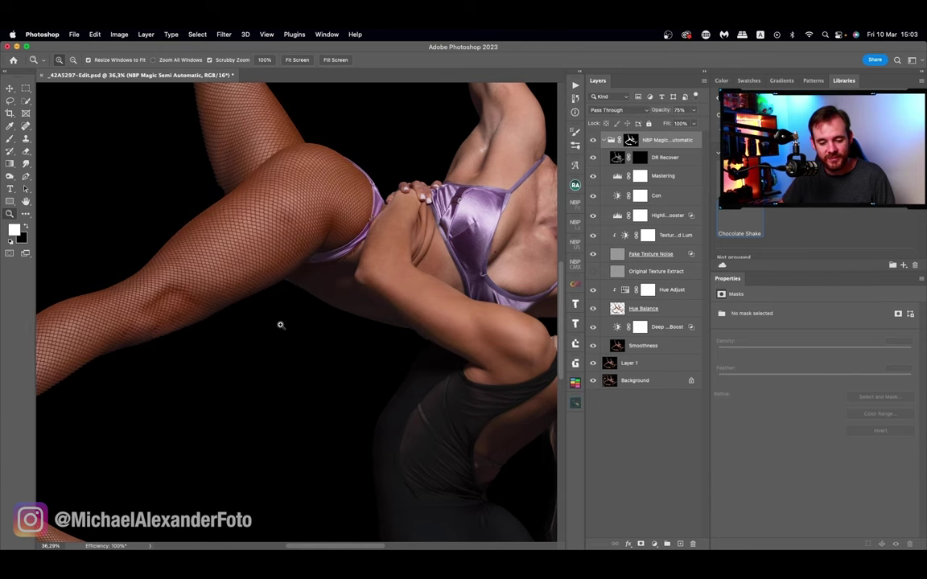
scroll(280, 324, "right", 5)
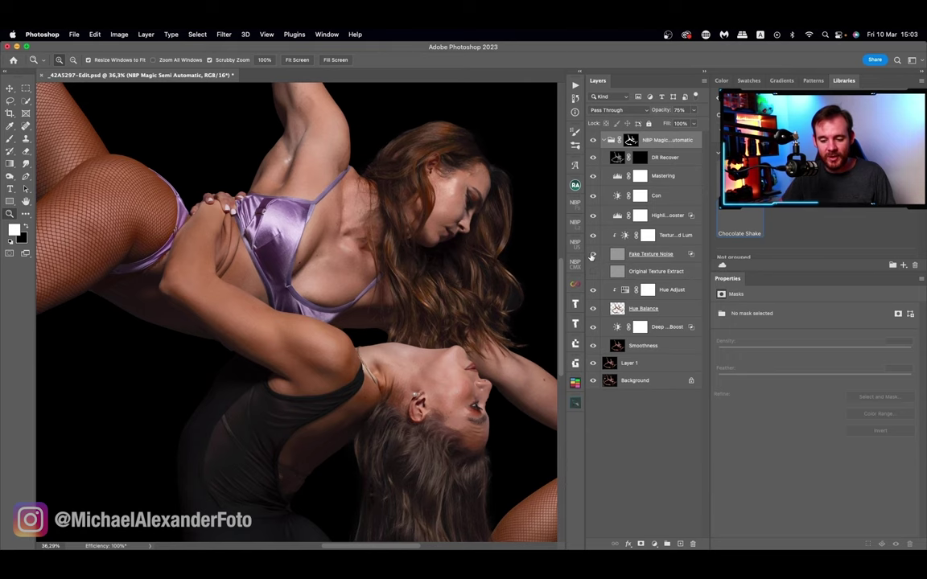
scroll(281, 245, "left", 5)
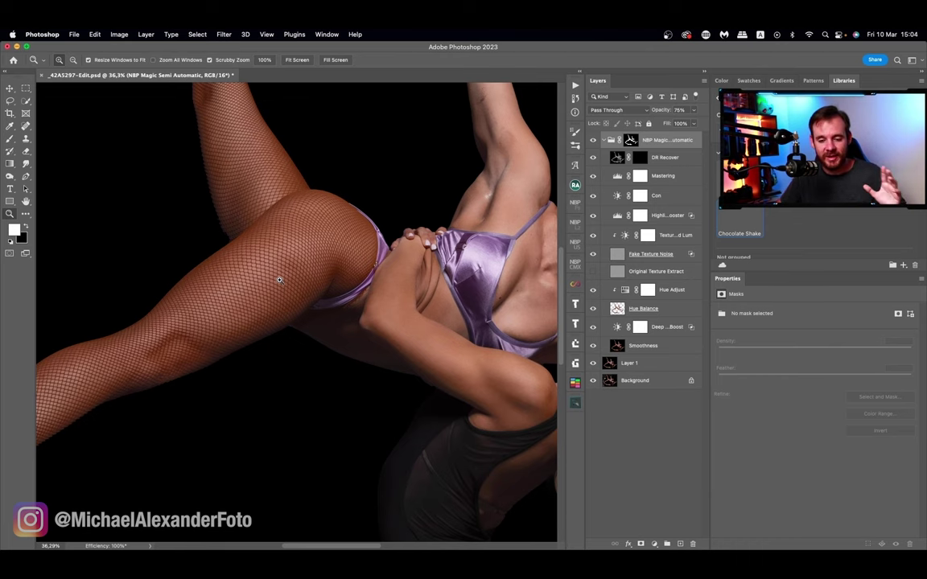
left_click_drag(269, 282, 326, 318)
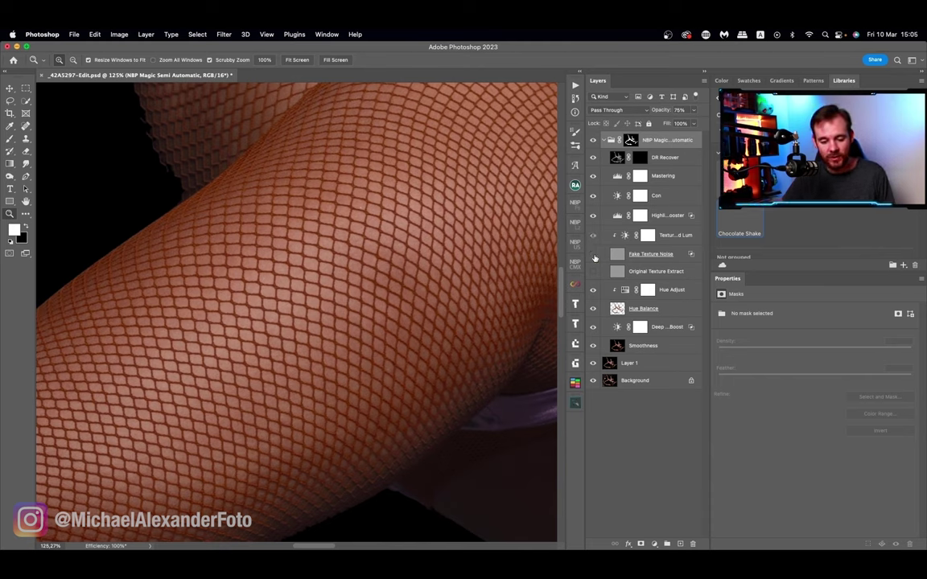
left_click(594, 254)
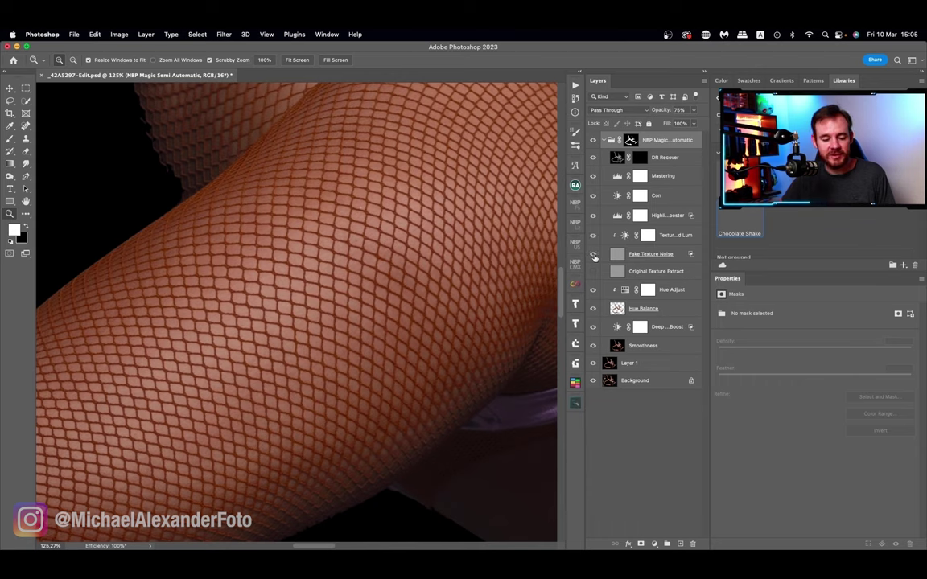
left_click(594, 255)
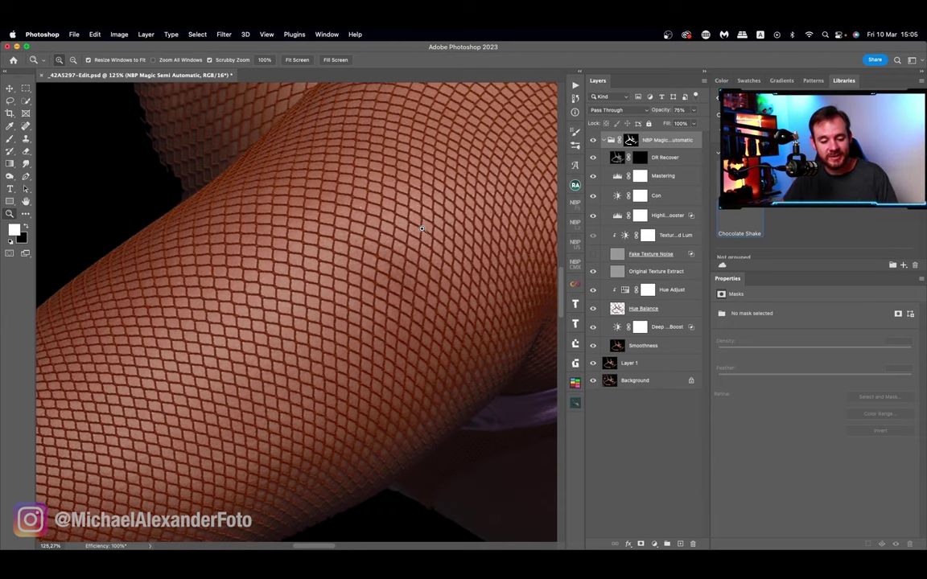
key("super+0")
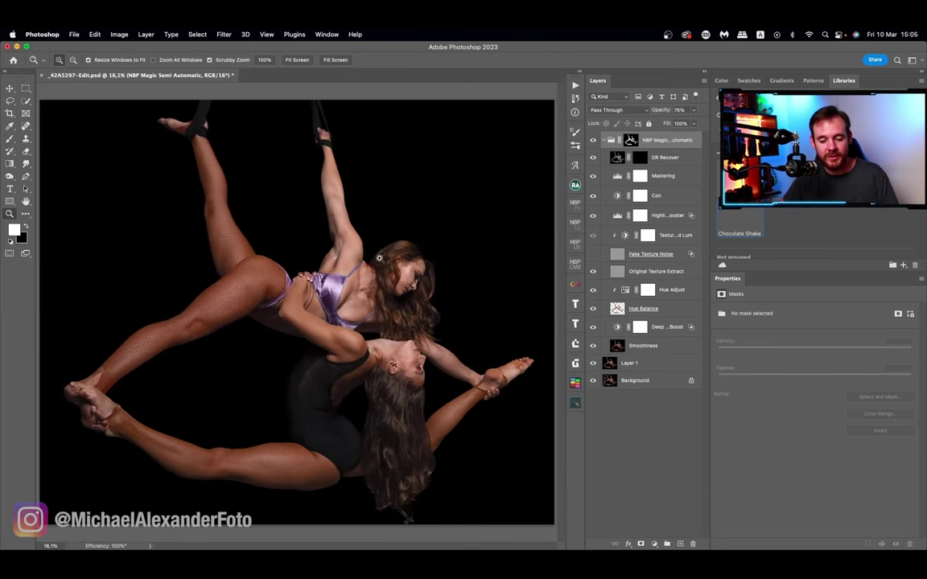
left_click_drag(378, 257, 426, 298)
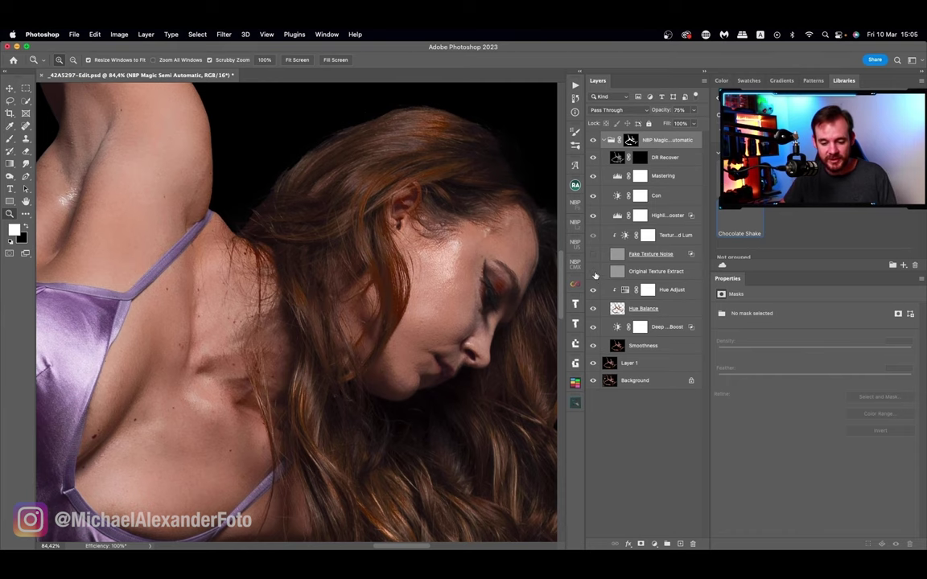
left_click_drag(465, 290, 479, 290)
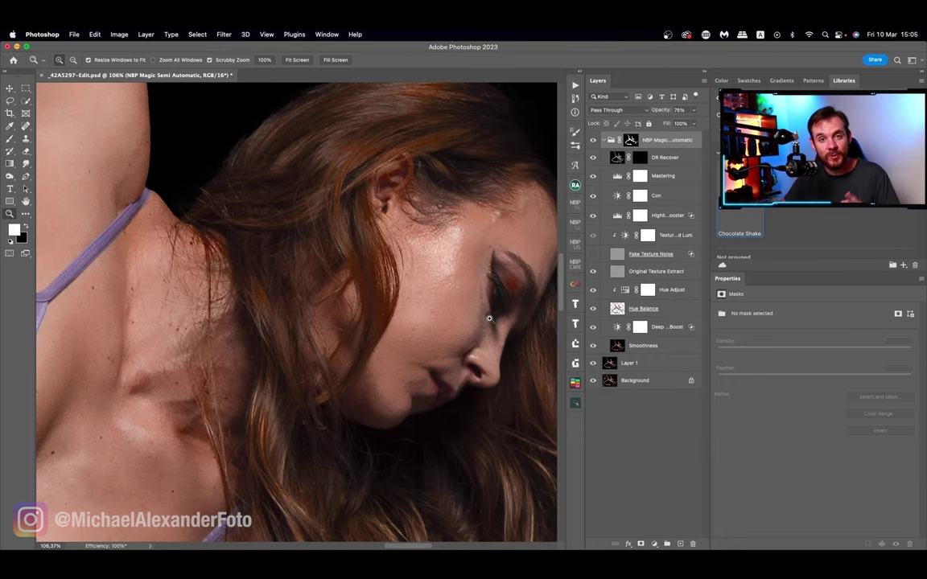
left_click_drag(441, 288, 378, 288)
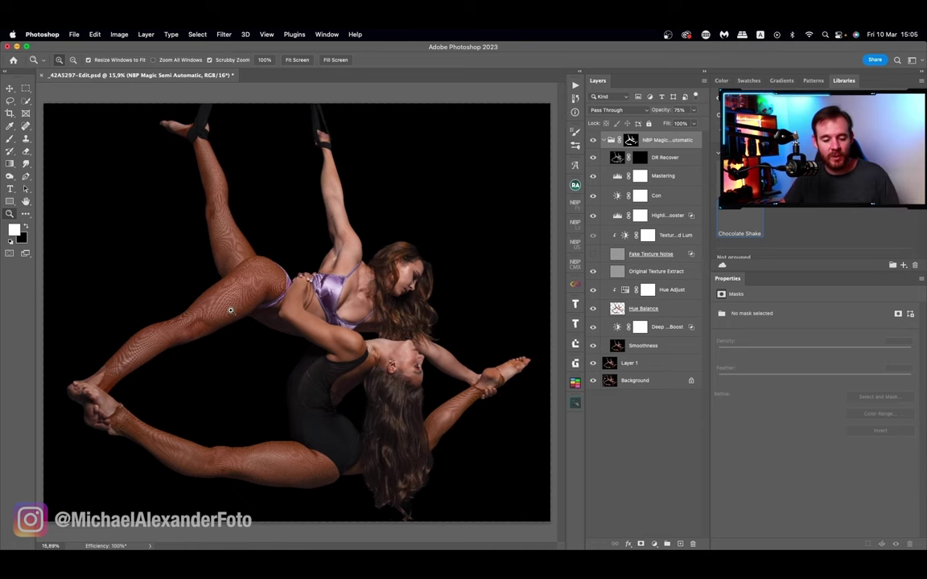
Zoom in on the fishnet thigh and toggle the NBP Magic group off and on to compare
left_click_drag(233, 306, 276, 250)
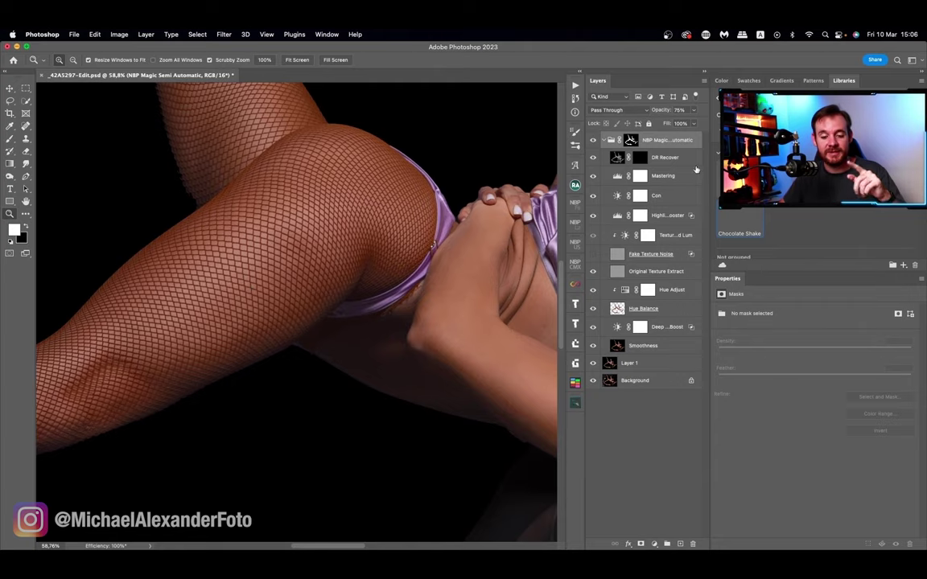
left_click_drag(483, 242, 505, 308)
left_click_drag(239, 225, 274, 226)
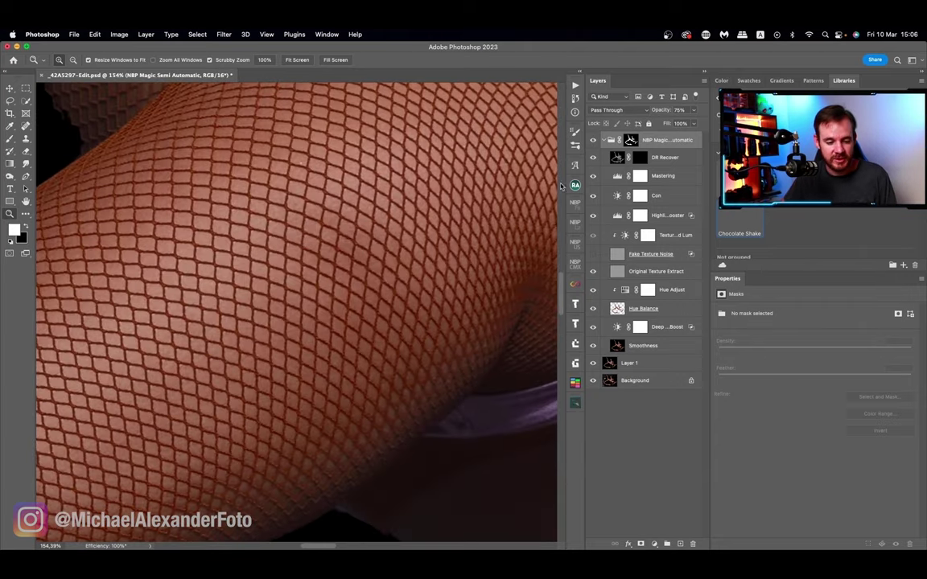
left_click(593, 143)
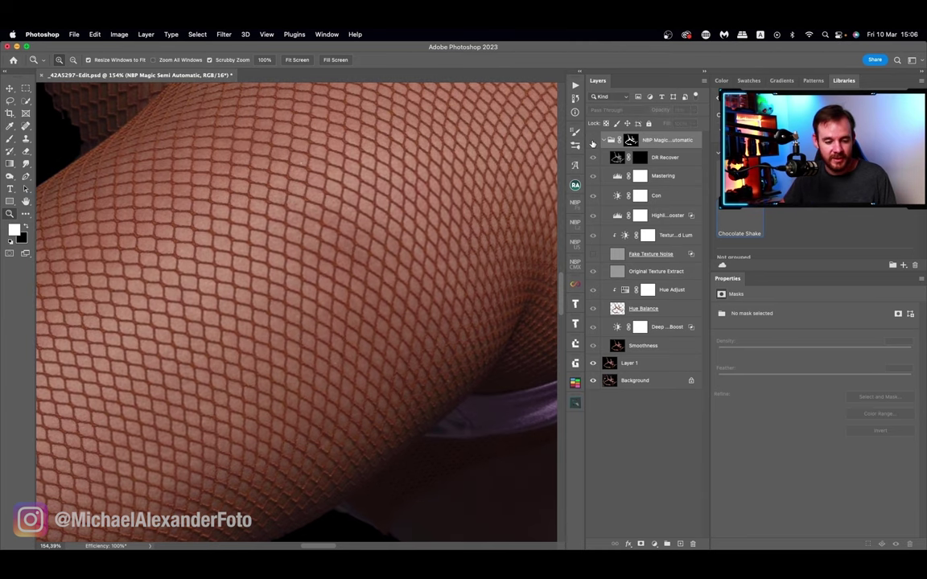
left_click(593, 143)
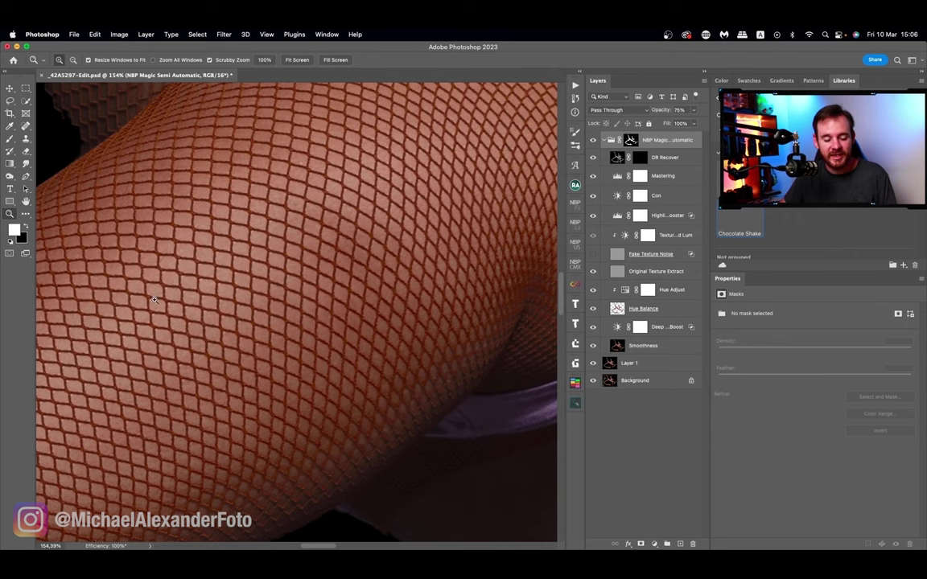
Compare the group once more, then toggle the Original Texture Extract layer's visibility
scroll(155, 300, "up", 5)
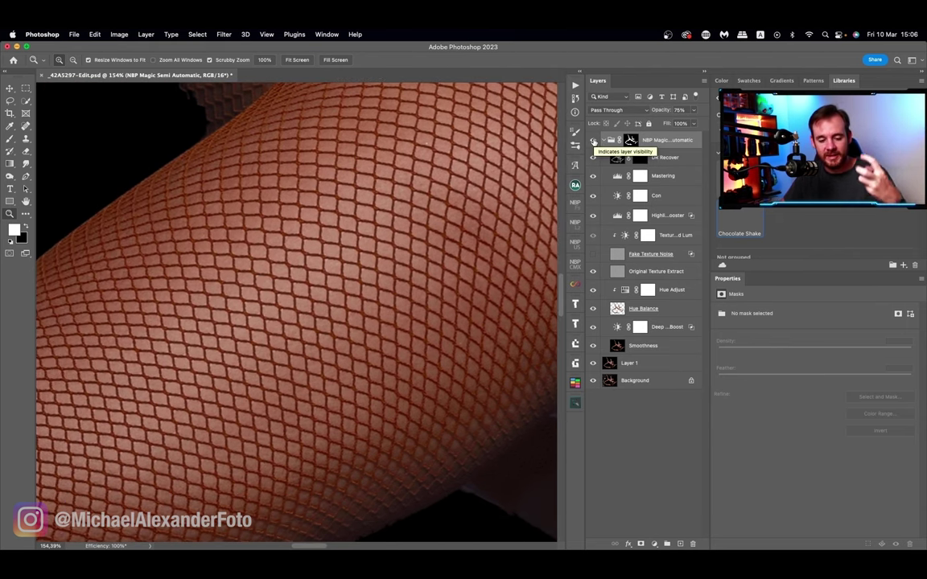
left_click(593, 141)
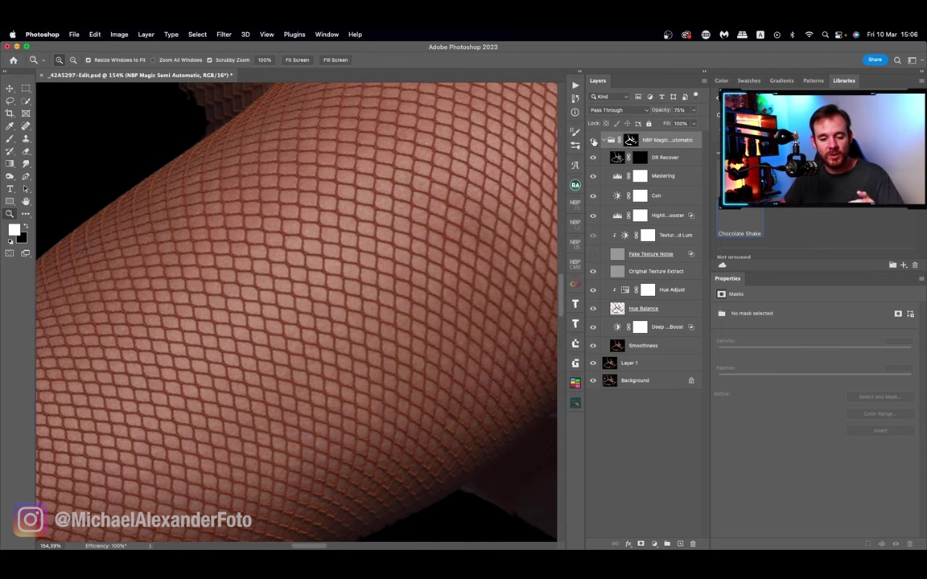
left_click(593, 140)
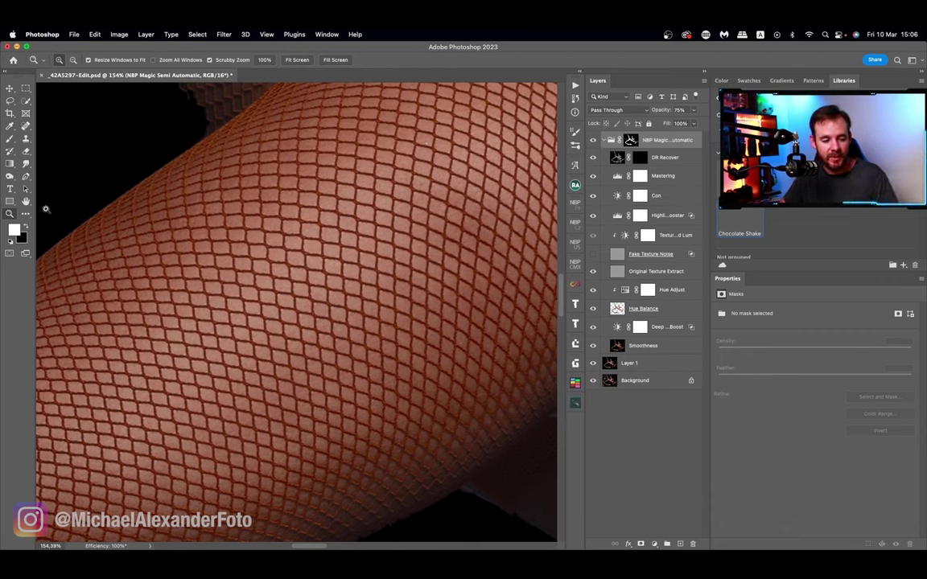
left_click(25, 201)
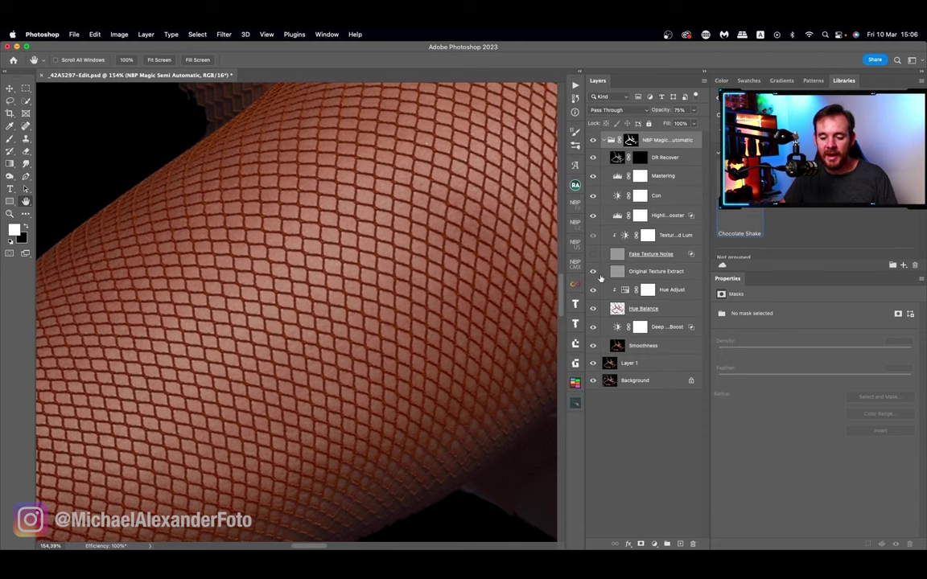
left_click(594, 273)
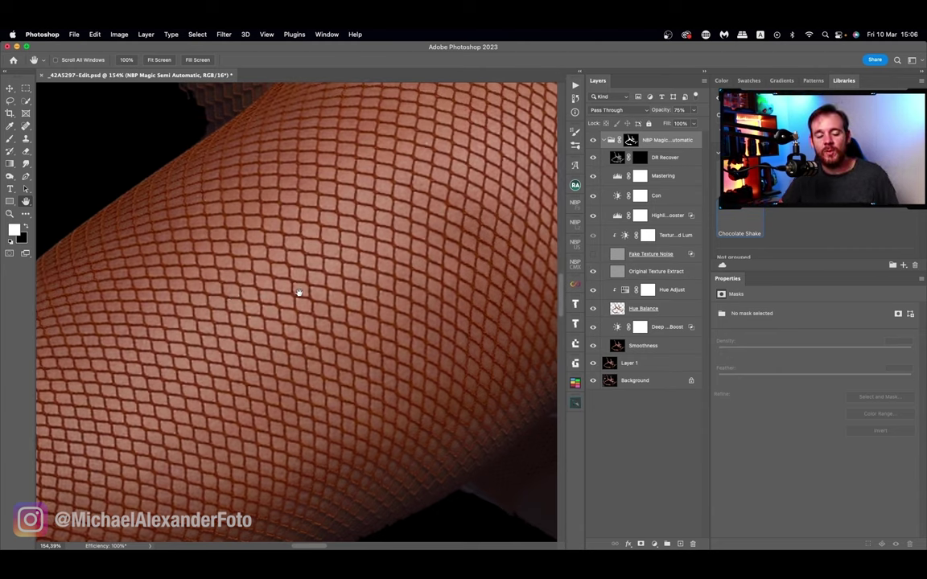
key("z")
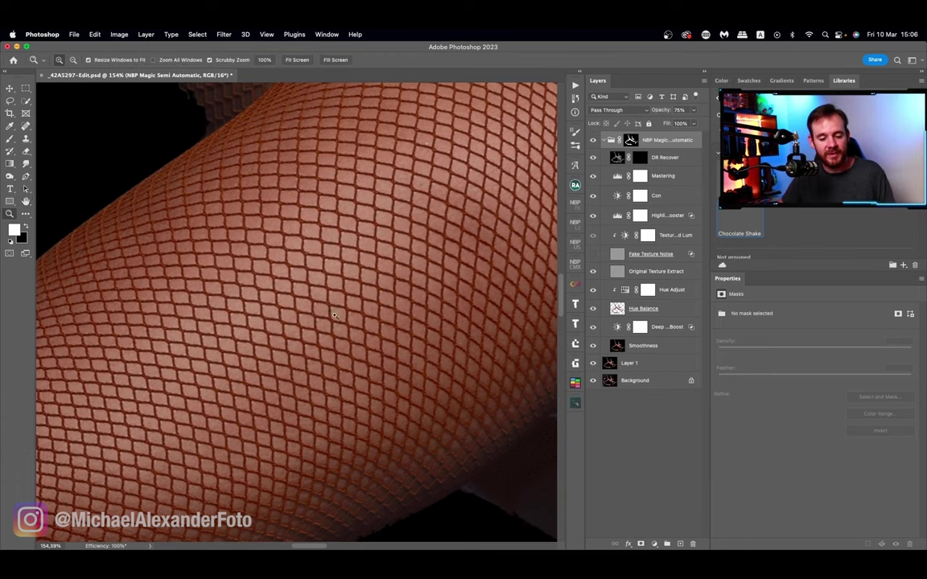
left_click_drag(334, 314, 241, 321)
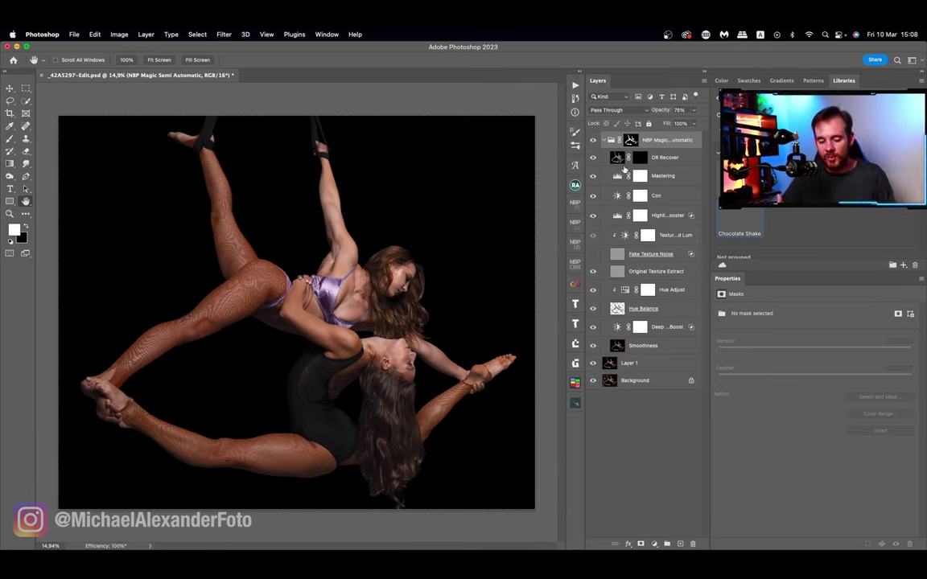
Collapse the NBP Magic Semi Automatic group in the Layers panel
left_click(604, 140)
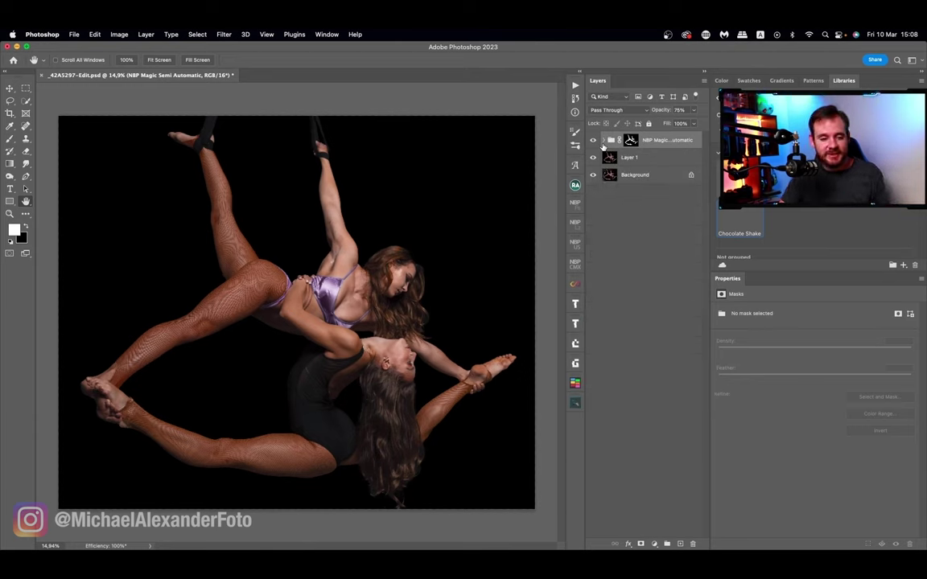